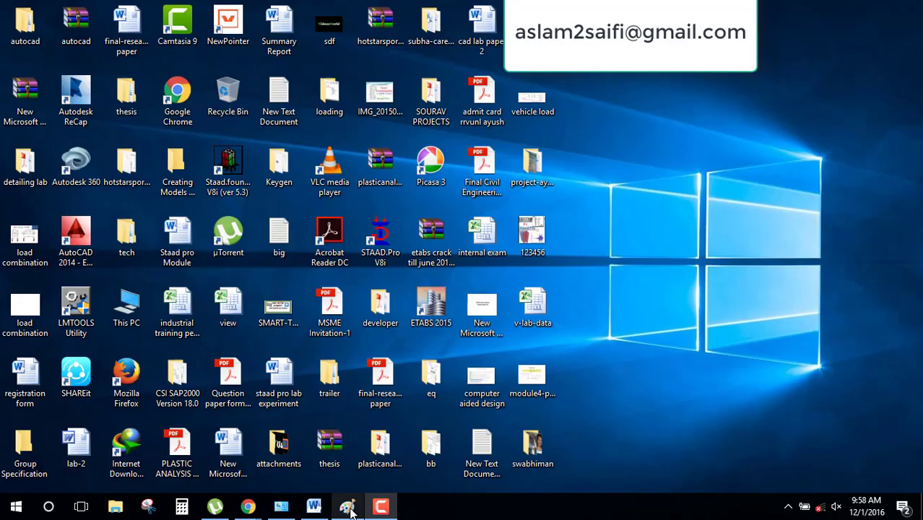
Restore the Paint window showing the 'Edit Auto Load Rules' title image.
click(346, 505)
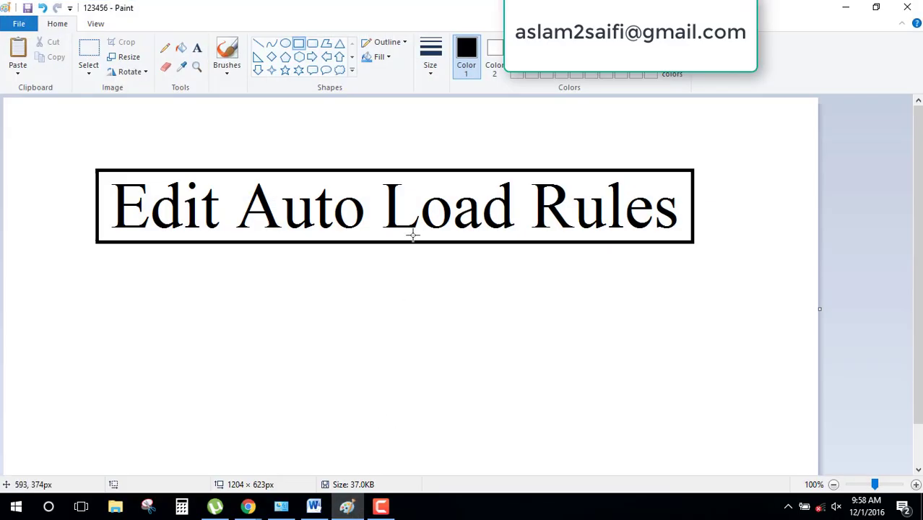
Add a 20-point text note defining edit auto load rules as editing model properties, then 'lets start'.
click(198, 48)
click(112, 303)
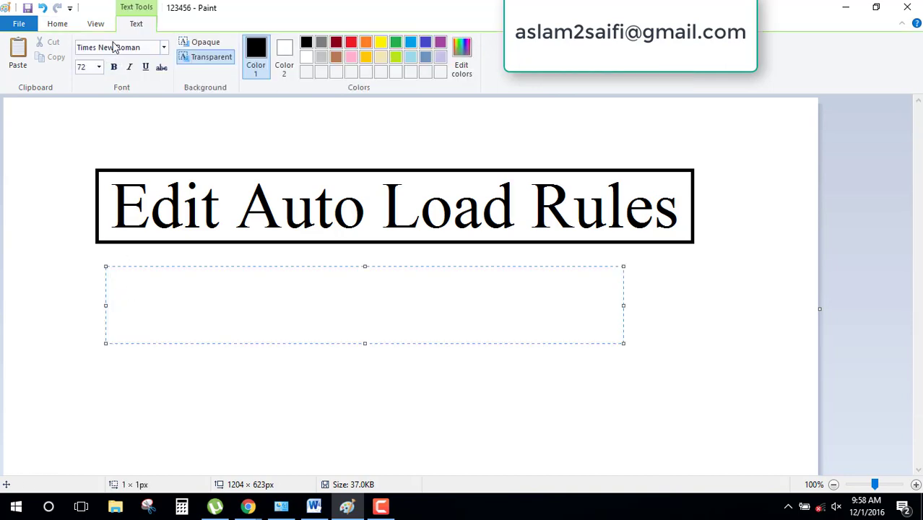
click(99, 67)
click(87, 177)
text(dit )
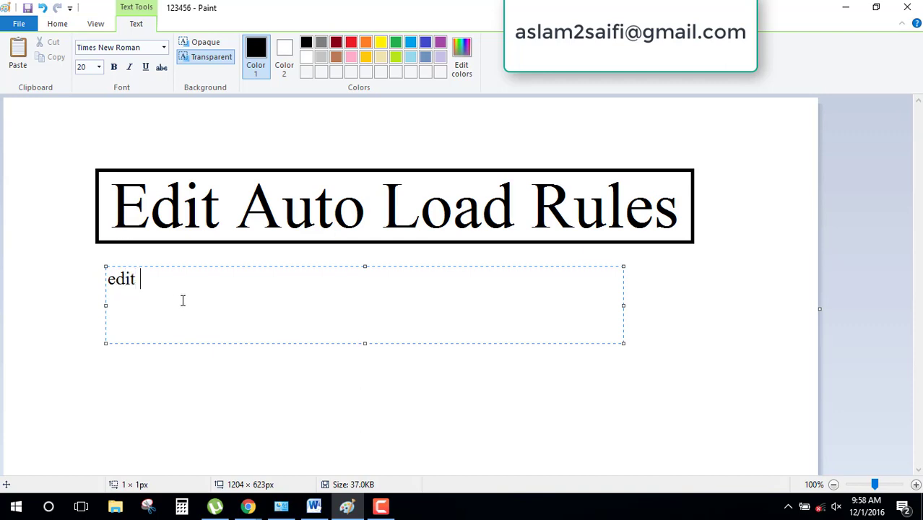
text(auto )
text(load )
text(rules )
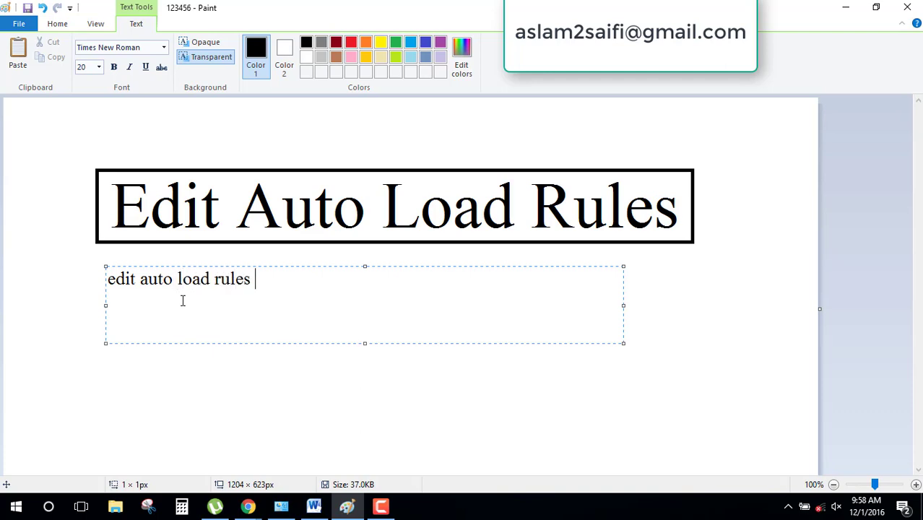
text(means )
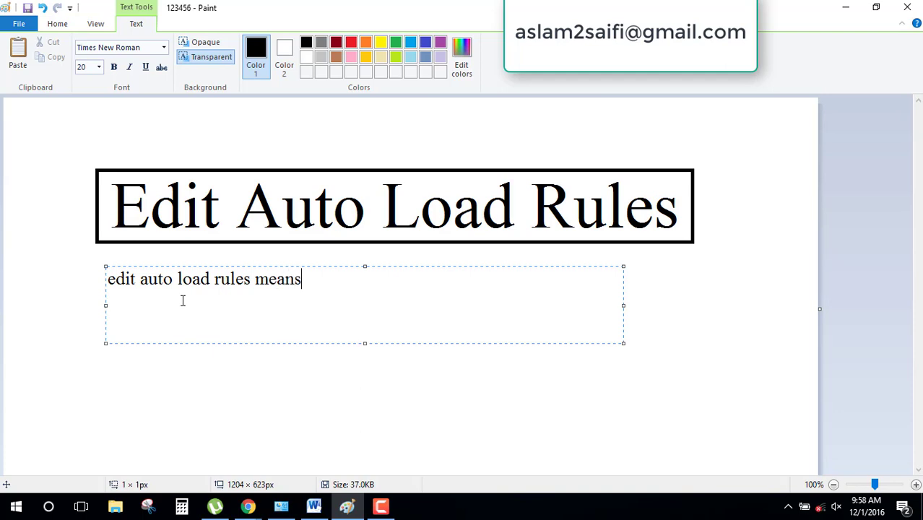
text(yo)
text(u edi)
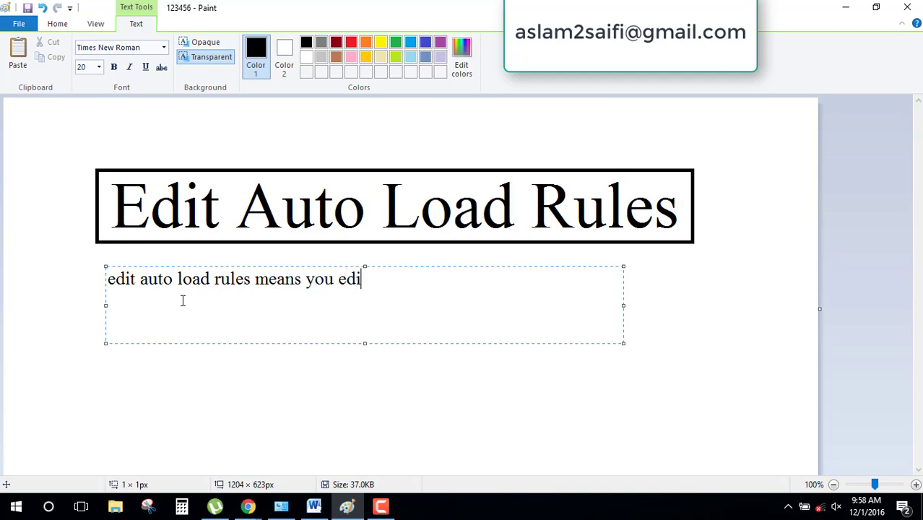
text(t,act)
text(ive)
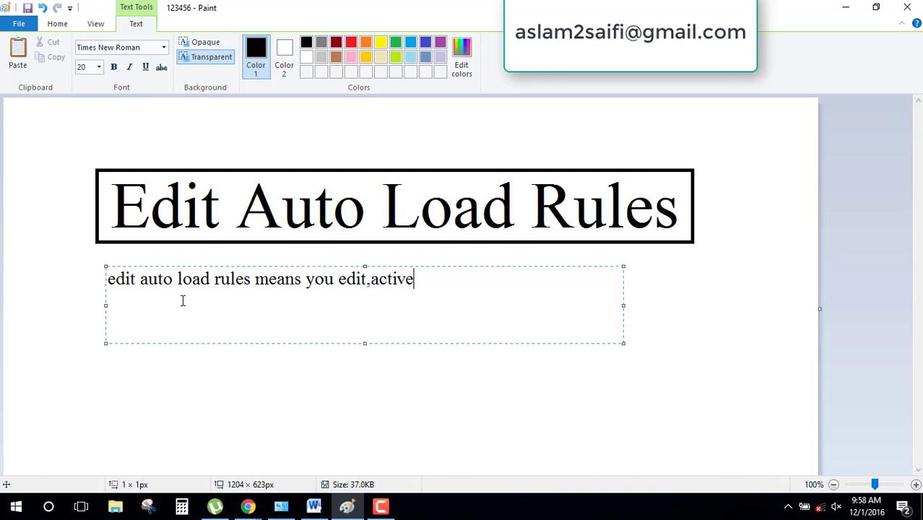
text(,deactive)
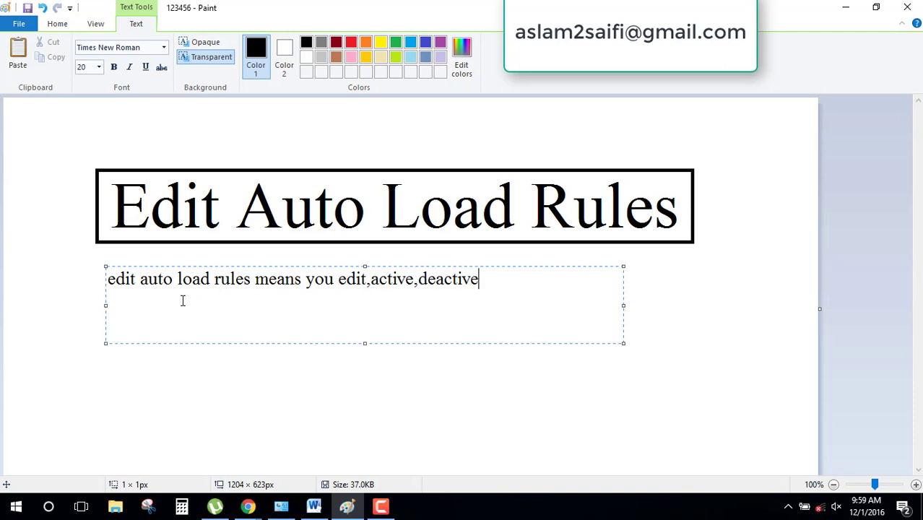
text( or )
text(dele)
text(te an)
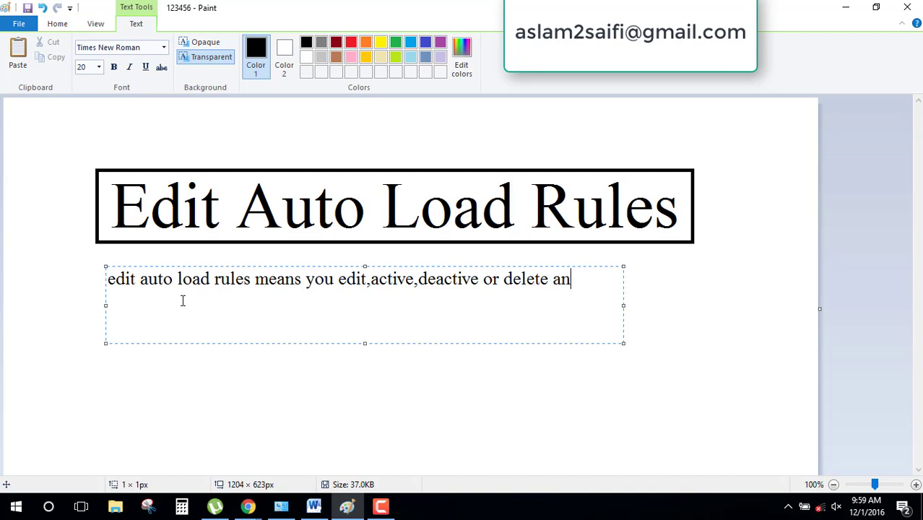
text(y p)
text(ropert)
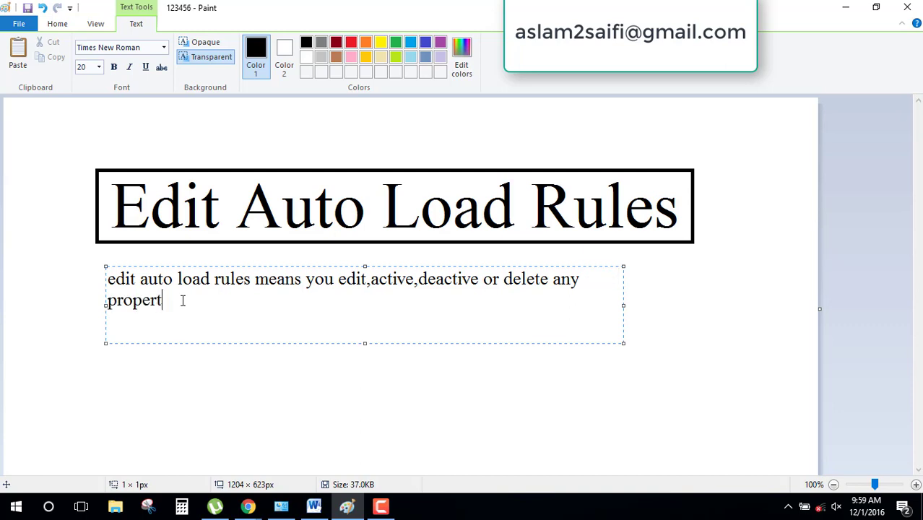
text(y )
text(of m)
text(odel b)
text(y s)
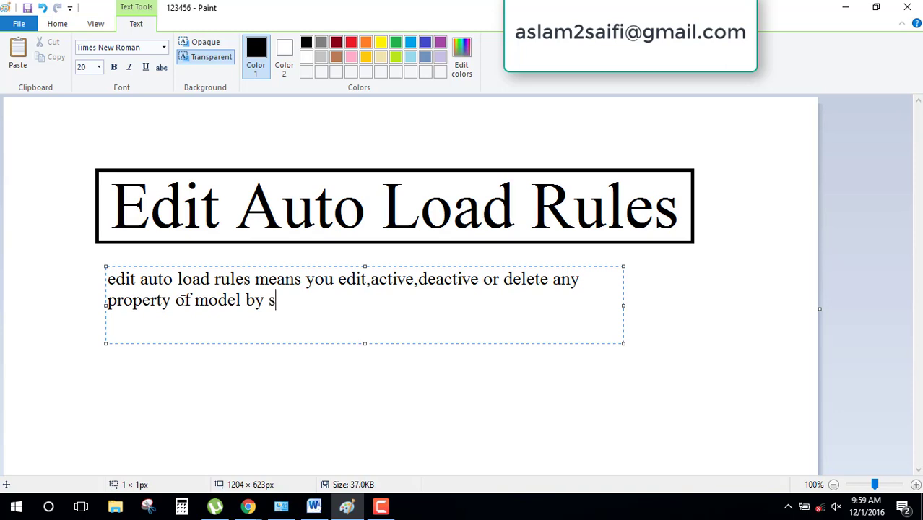
text(taad ed)
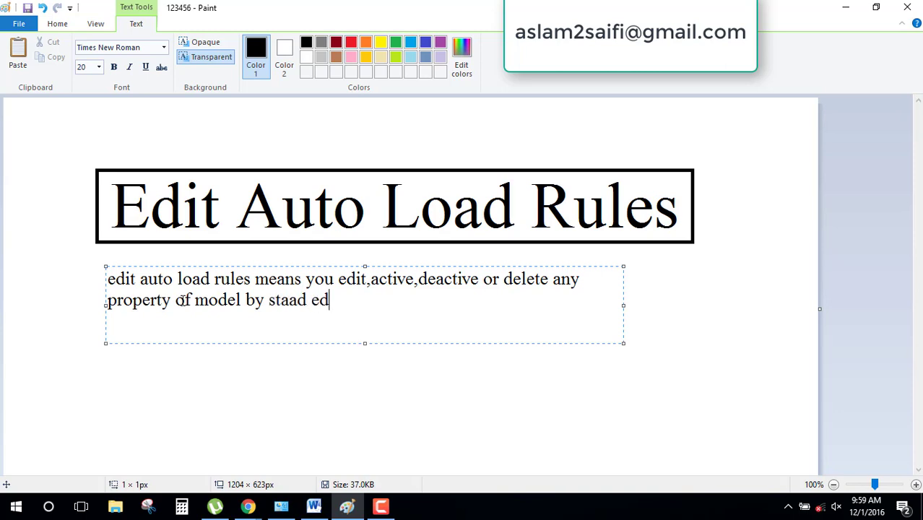
text(itor)
key(Return)
key(Return)
text(l)
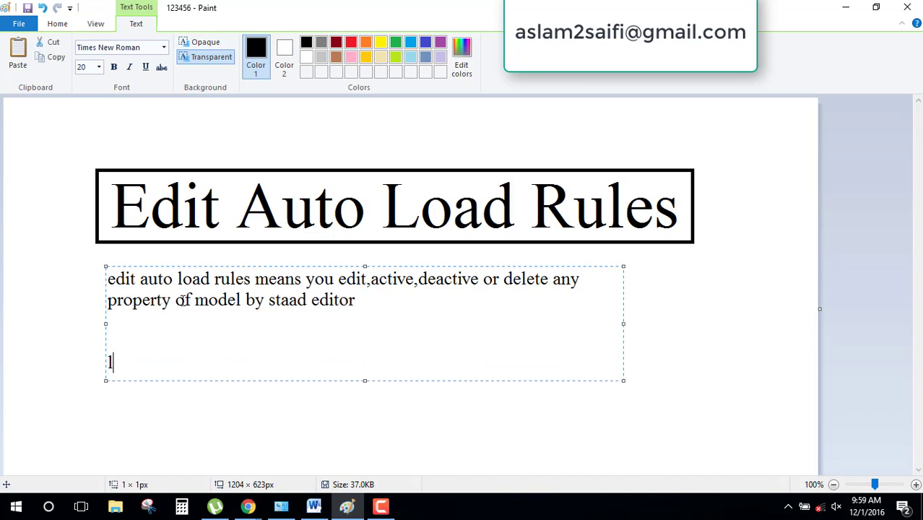
text(ets star)
text(t)
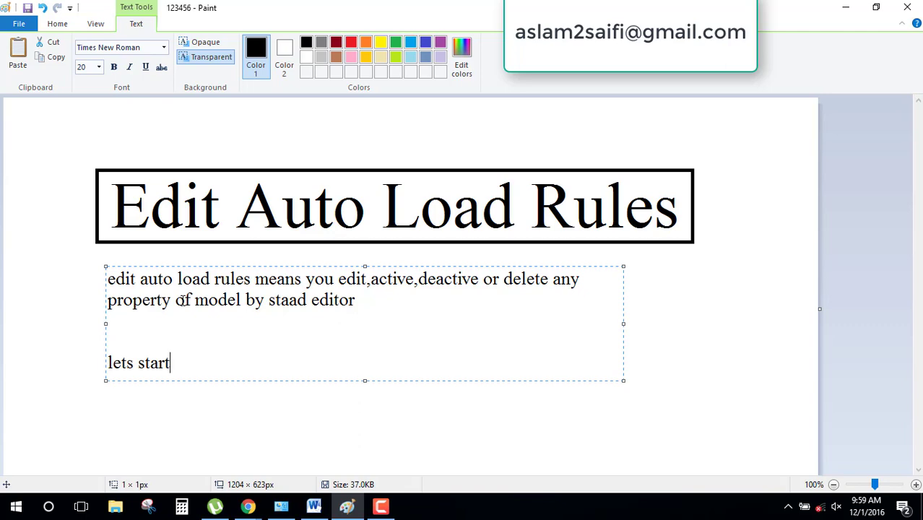
Launch STAAD.Pro V8i, open the recent 'bridge model' file, and show the Word course outline.
click(845, 12)
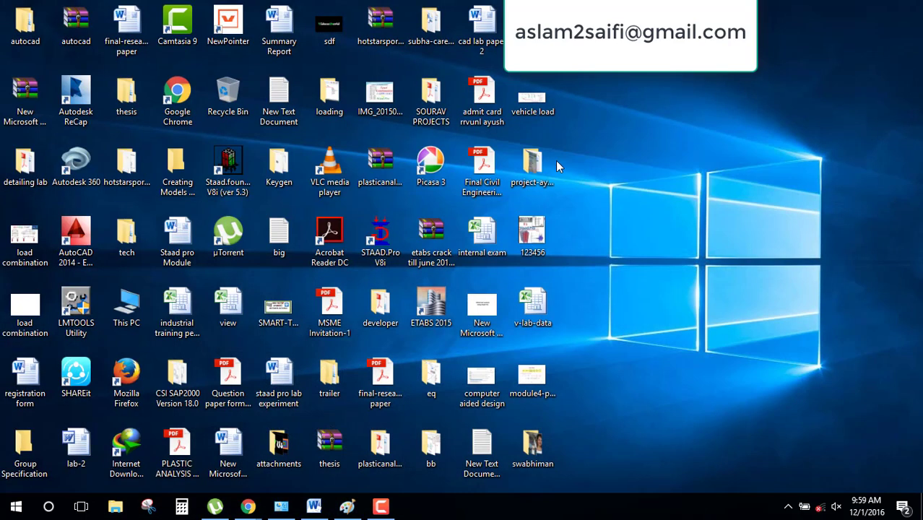
double_click(375, 248)
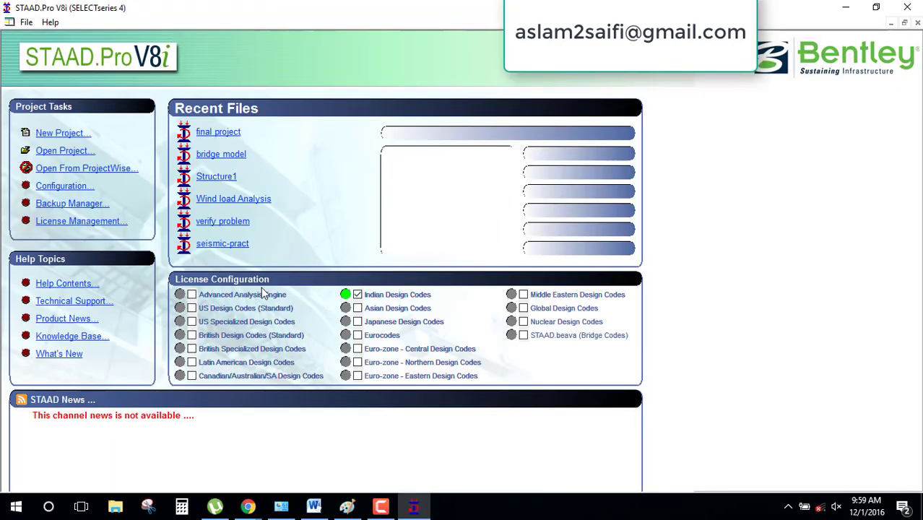
click(221, 155)
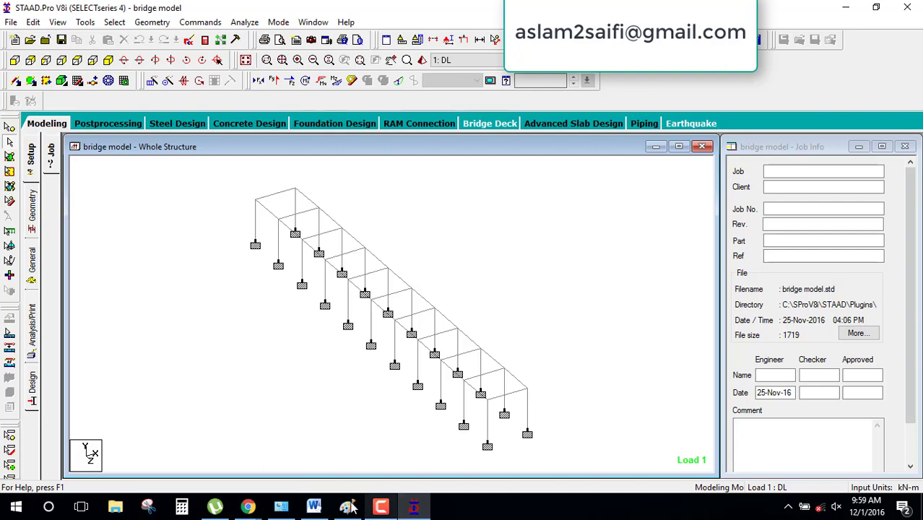
click(314, 507)
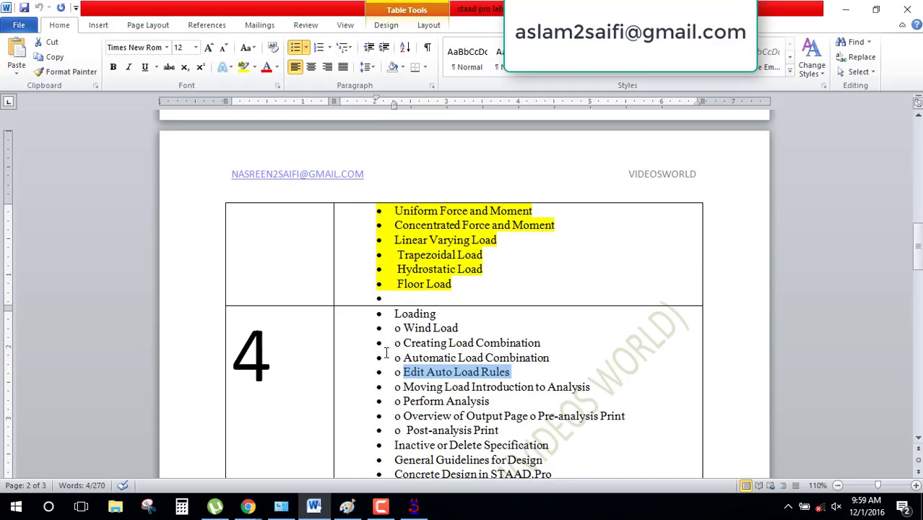
Append 'take a example of a bridge model' to the Paint note and return to STAAD.Pro.
click(314, 506)
click(347, 507)
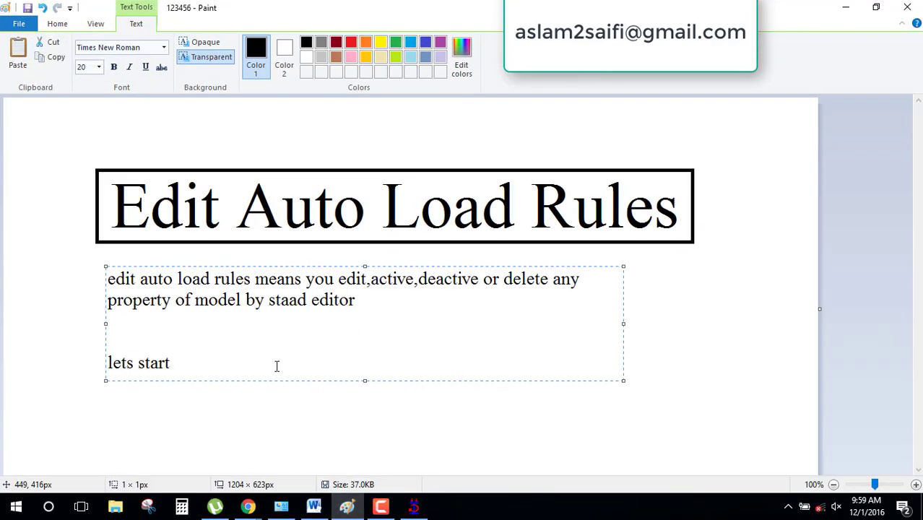
key(Return)
text(ake )
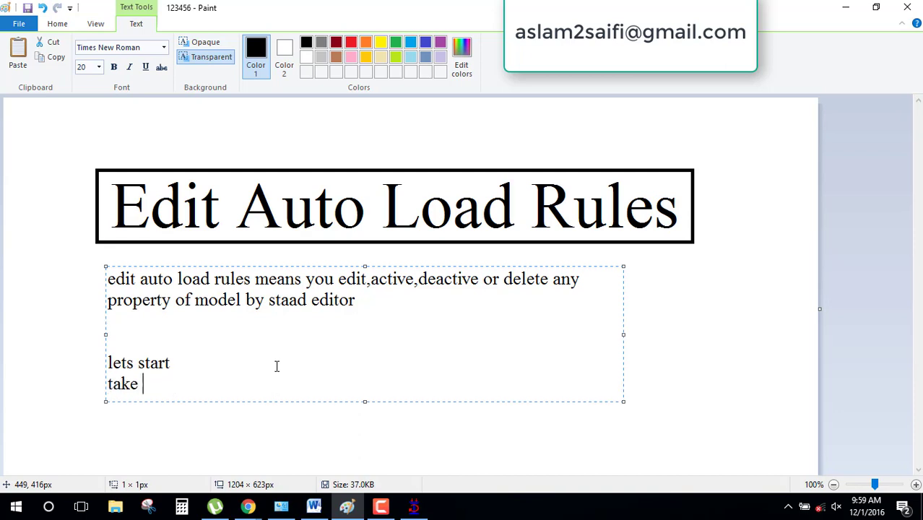
text(a examp)
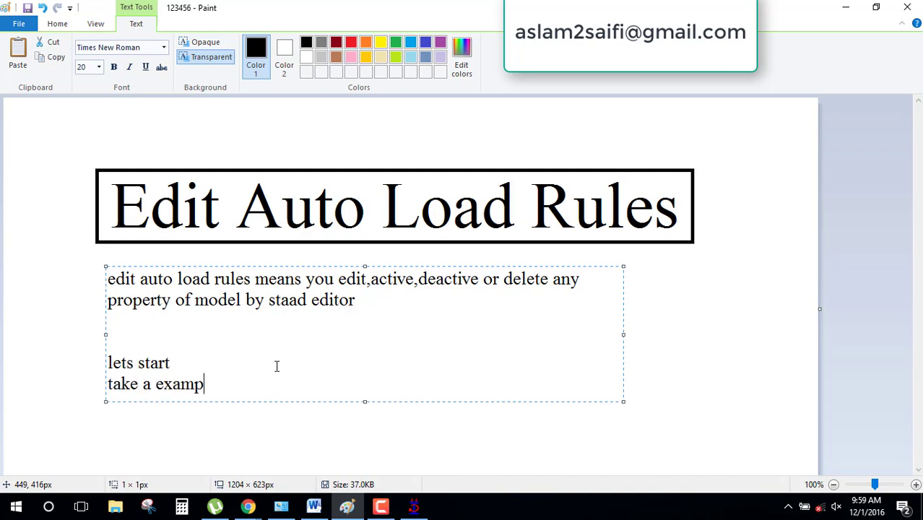
text(le of)
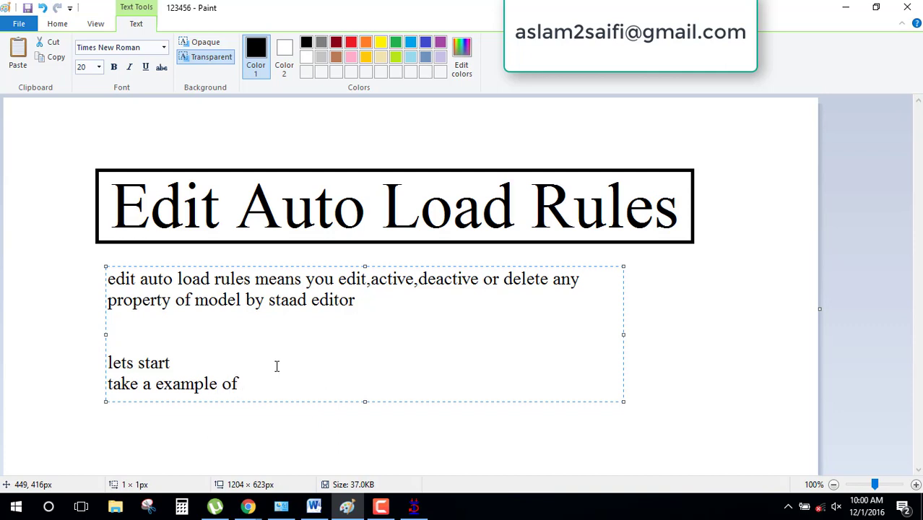
text( a b)
text(ridge )
text(model)
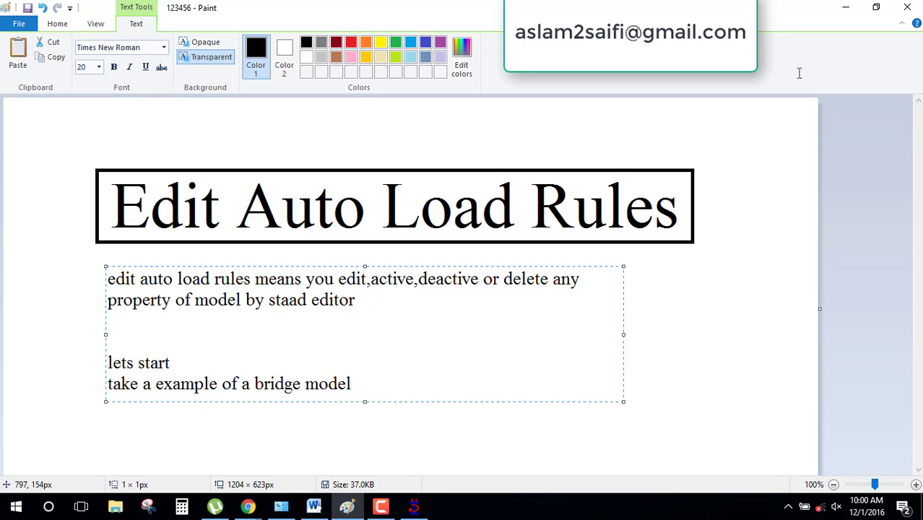
click(845, 7)
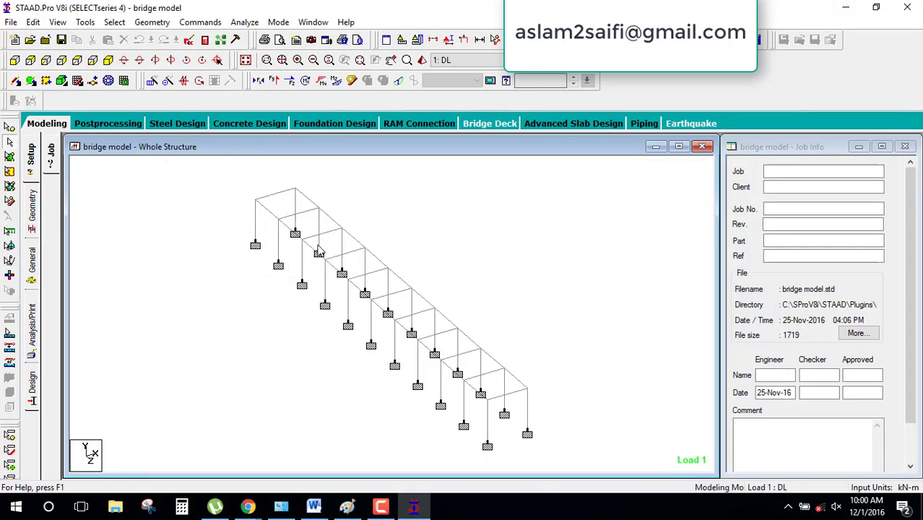
Rotate the bridge model view to inspect the frame and its fixed column-base supports.
mouse_move(319, 251)
middle_down()
mouse_move(335, 280)
mouse_move(276, 271)
middle_up()
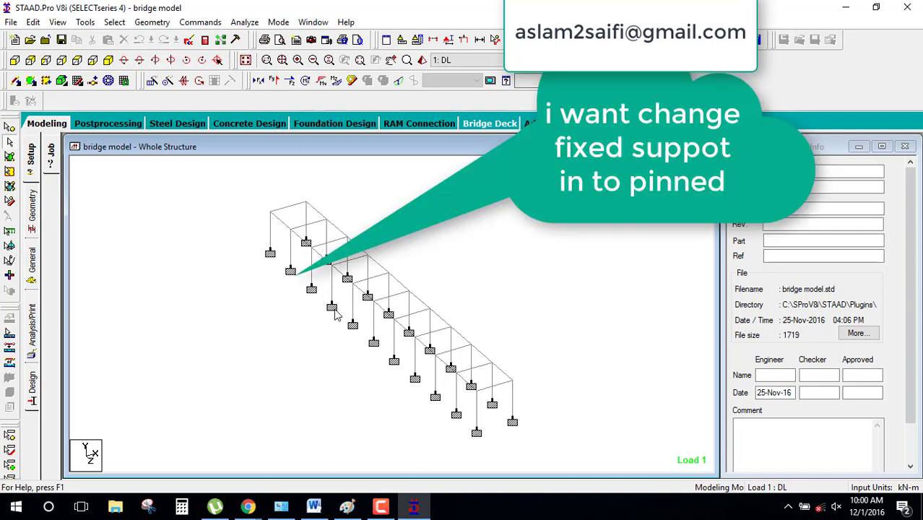
click(334, 310)
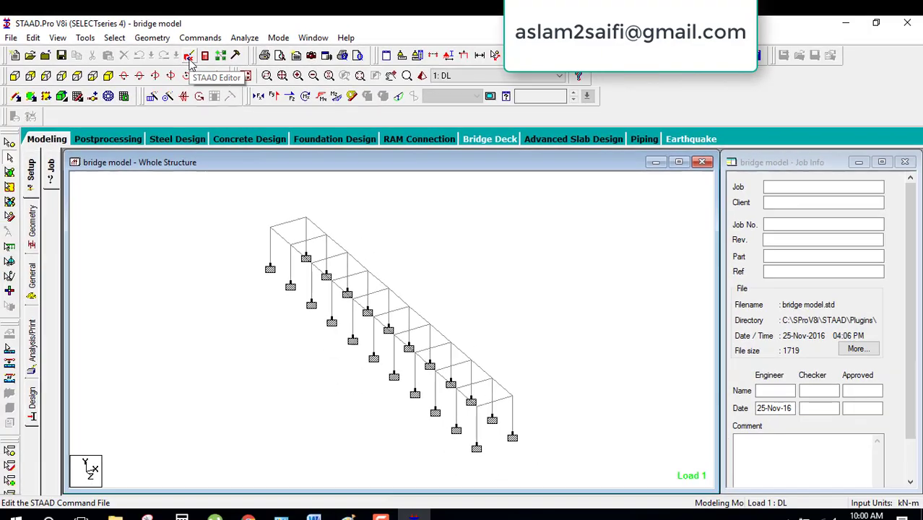
Open the bridge command file in STAAD Editor and add blank lines around the SUPPORTS block.
click(187, 57)
click(189, 57)
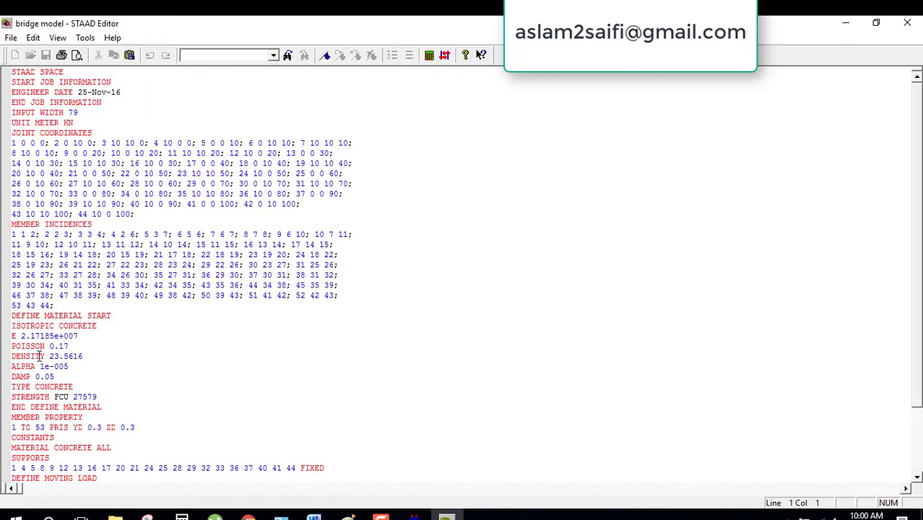
scroll(73, 355, down, 2)
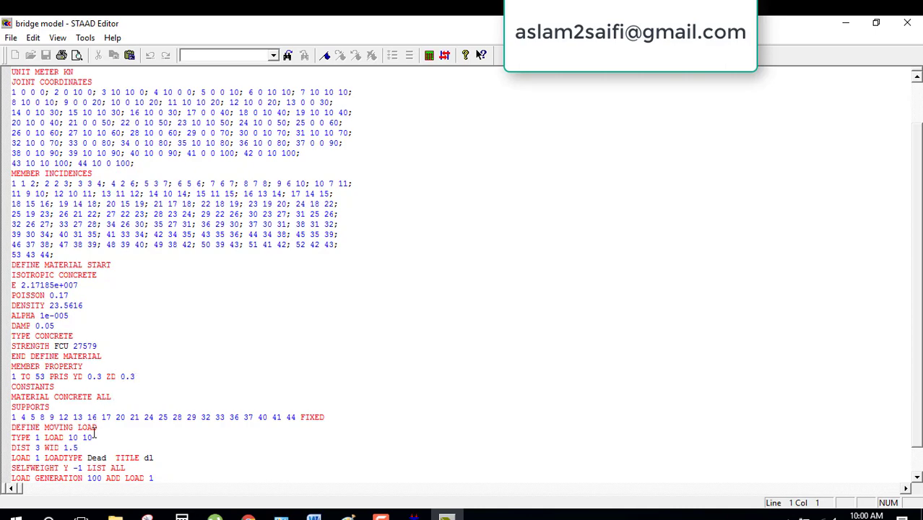
mouse_move(342, 416)
mouse_down()
mouse_move(226, 404)
mouse_move(11, 407)
mouse_up()
click(283, 346)
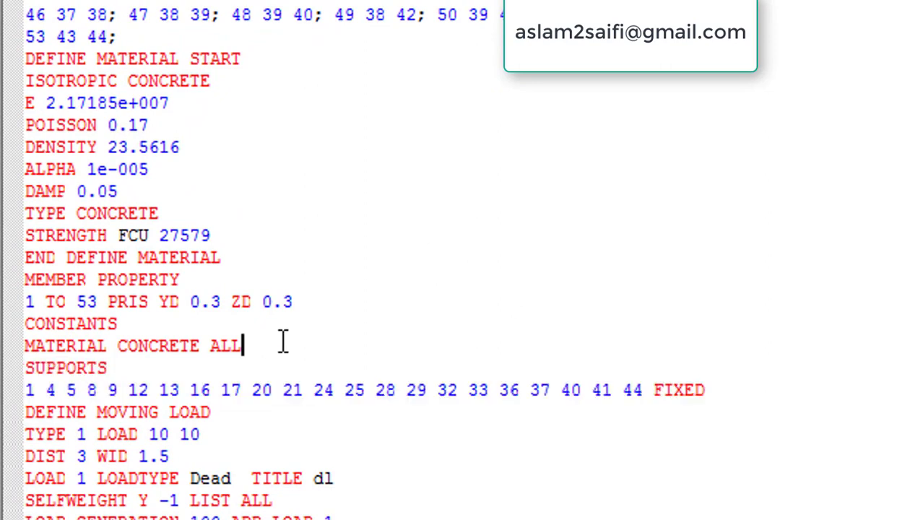
key(Return)
key(Return)
key(Return)
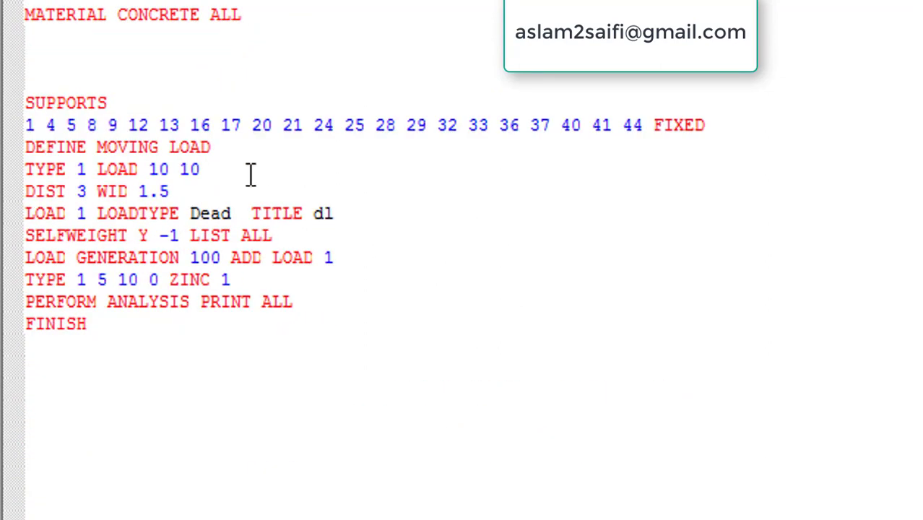
click(778, 118)
key(Return)
key(Return)
key(Return)
key(Return)
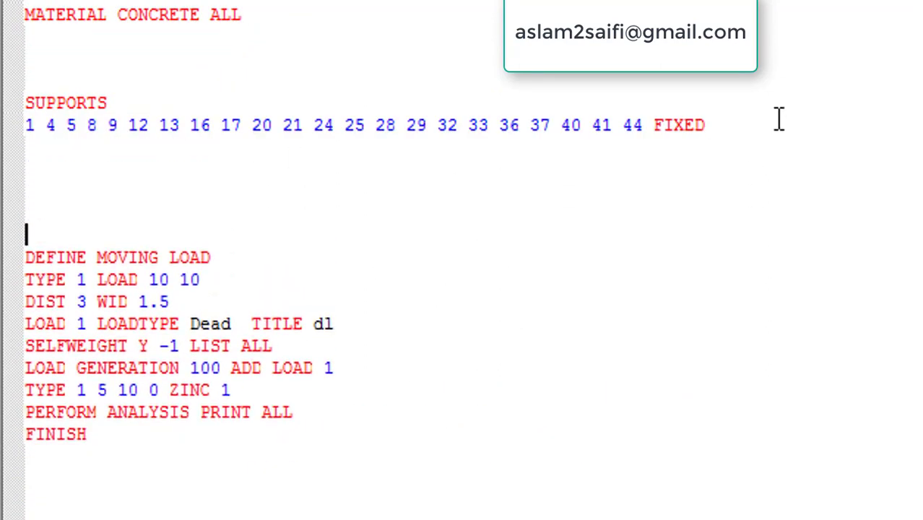
key(Return)
key(Return)
drag(708, 126, 6, 79)
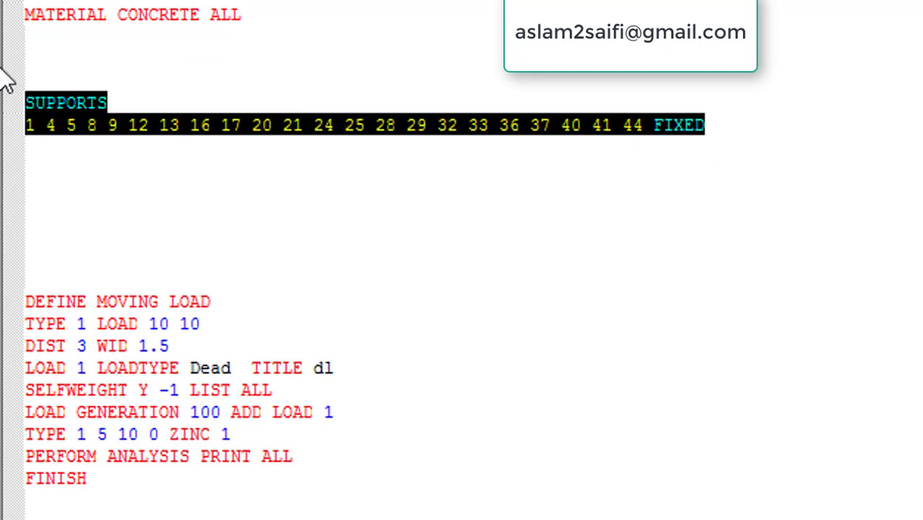
click(603, 214)
click(768, 112)
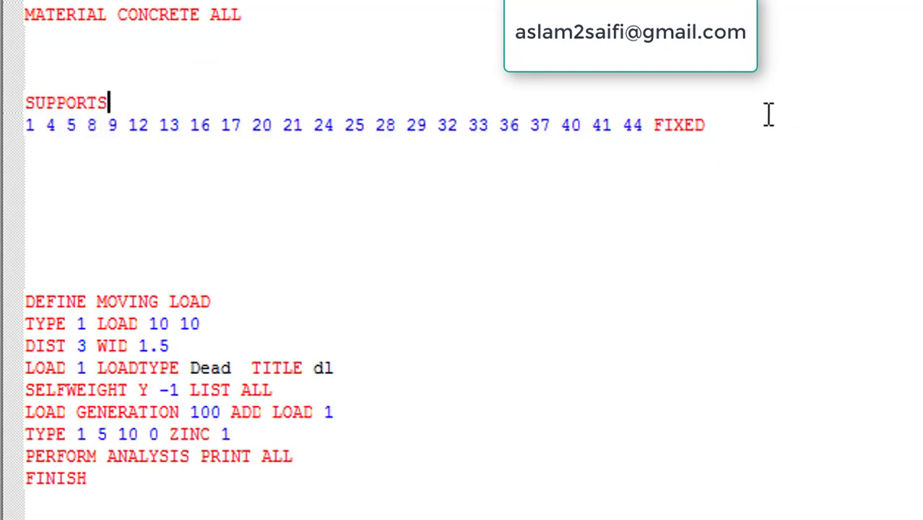
Replace FIXED with pinned on the supports line and save the command file.
click(712, 125)
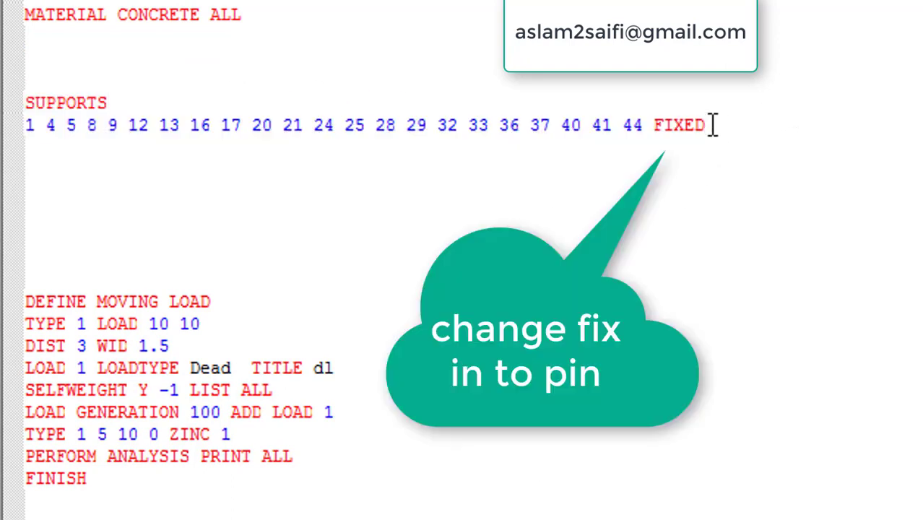
key(BackSpace)
key(BackSpace)
key(BackSpace)
key(BackSpace)
key(BackSpace)
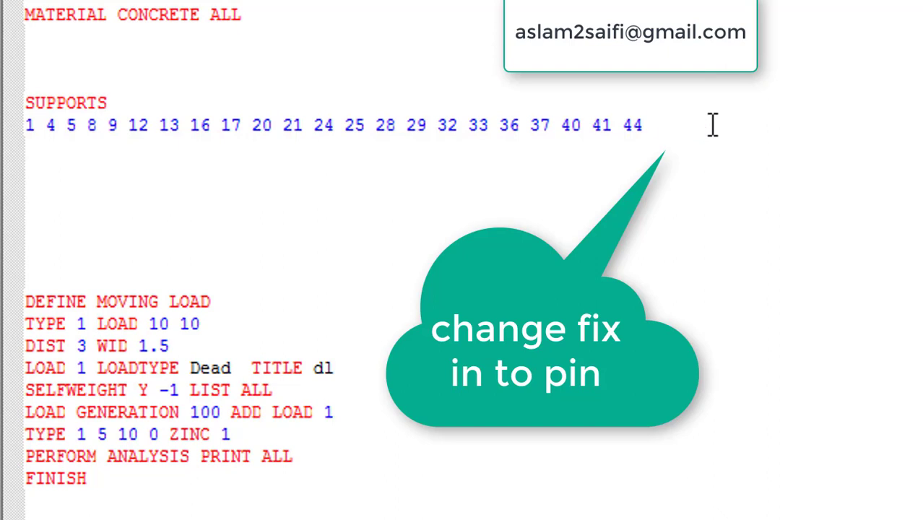
text(pinned)
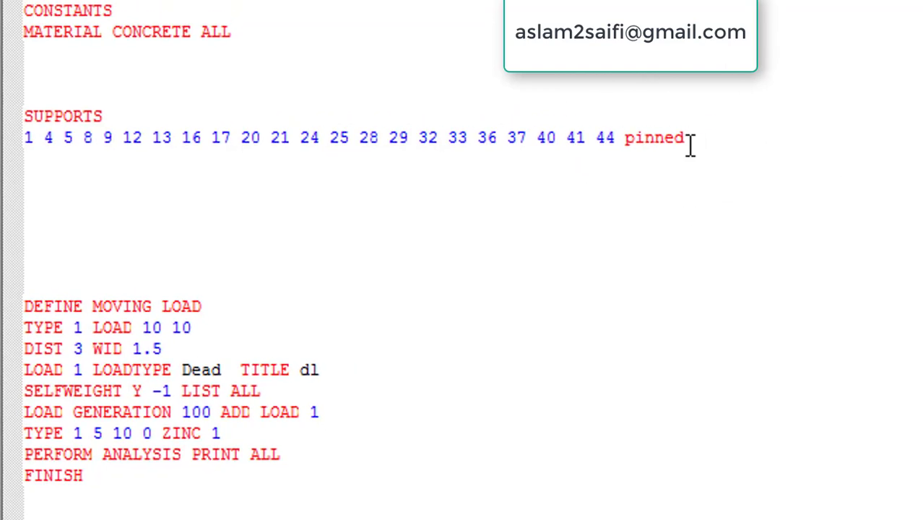
drag(713, 125, 367, 256)
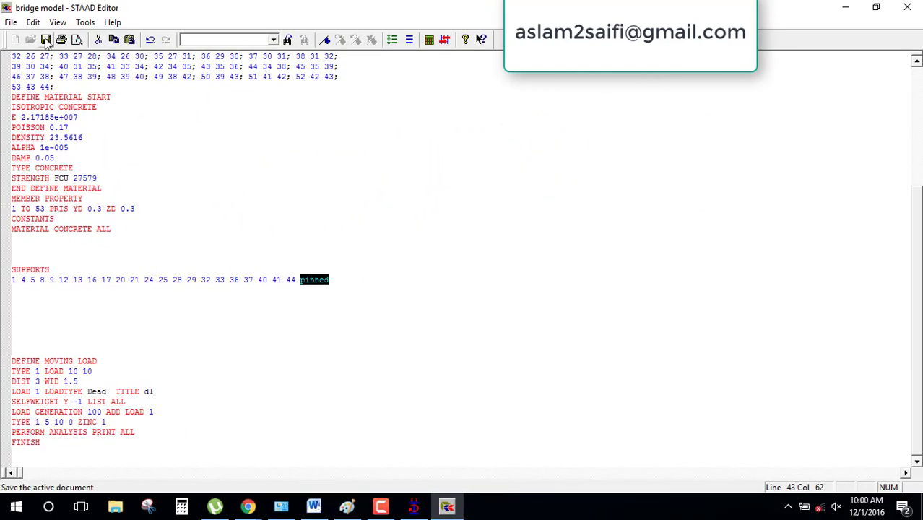
click(45, 40)
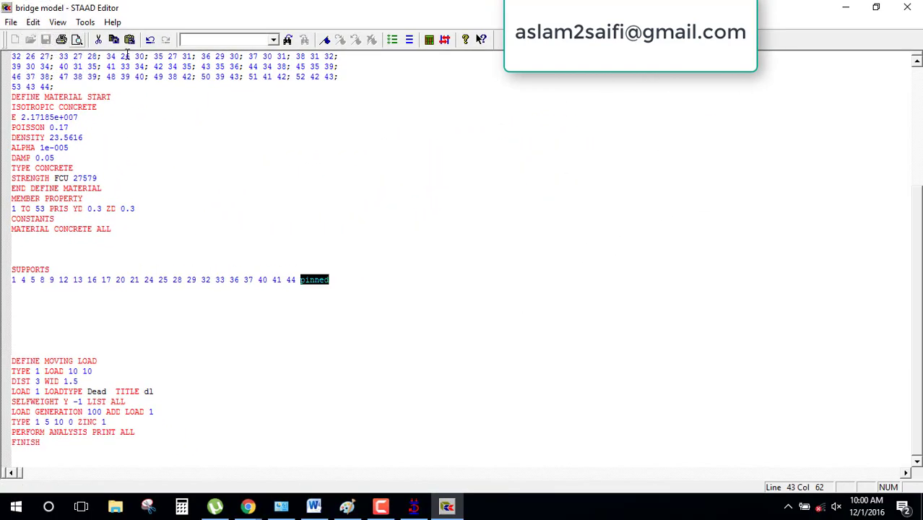
Close the editor to view the pinned supports, then reopen the file and select the SUPPORTS lines.
click(907, 9)
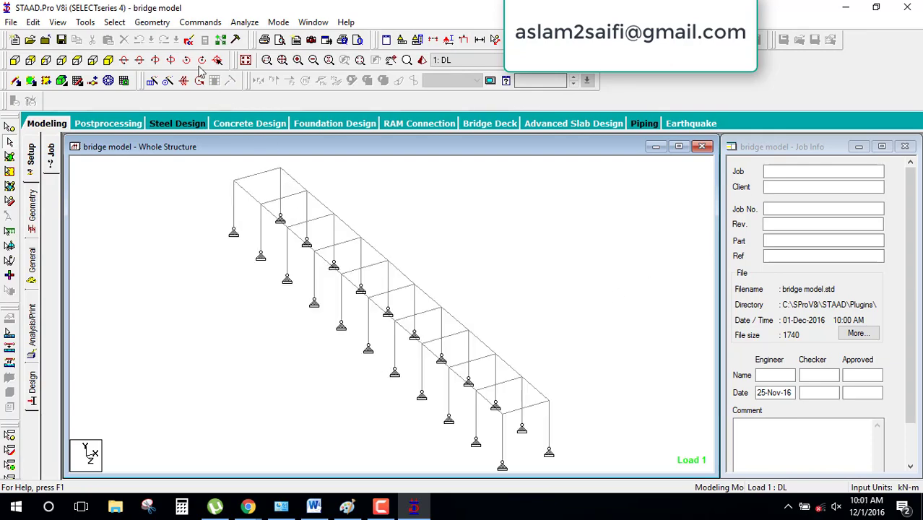
click(188, 42)
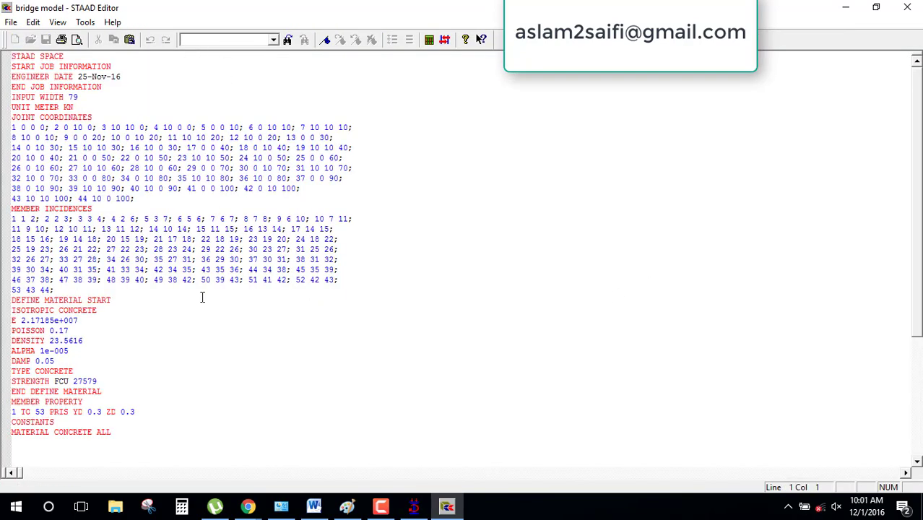
scroll(202, 297, down, 5)
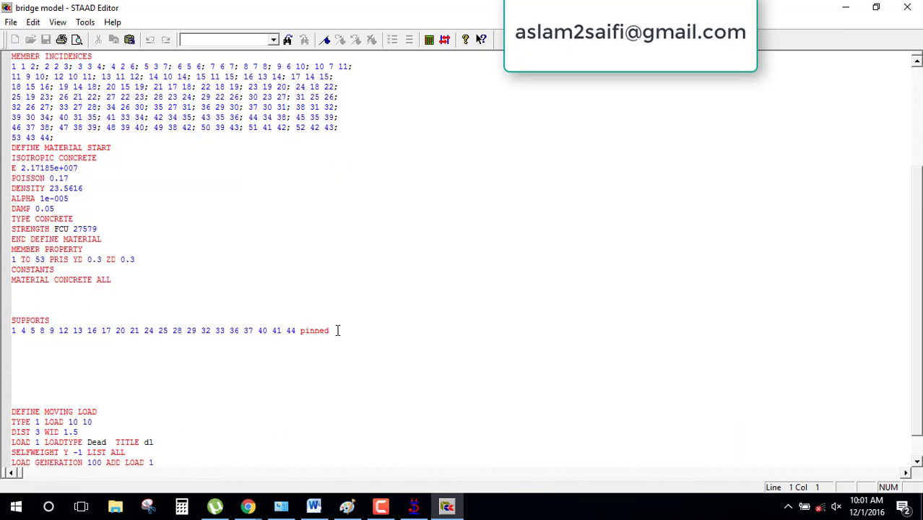
drag(330, 330, 3, 321)
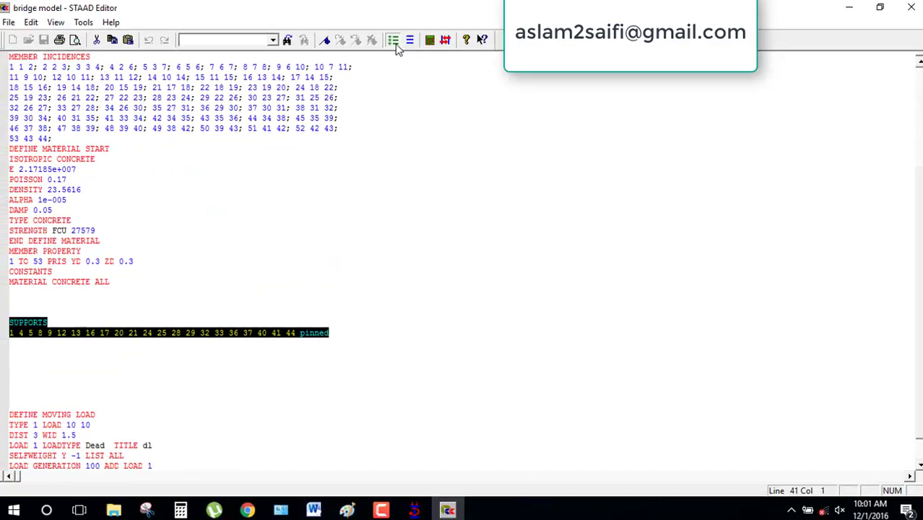
Comment out the selected SUPPORTS lines, save, and close STAAD Editor.
click(392, 39)
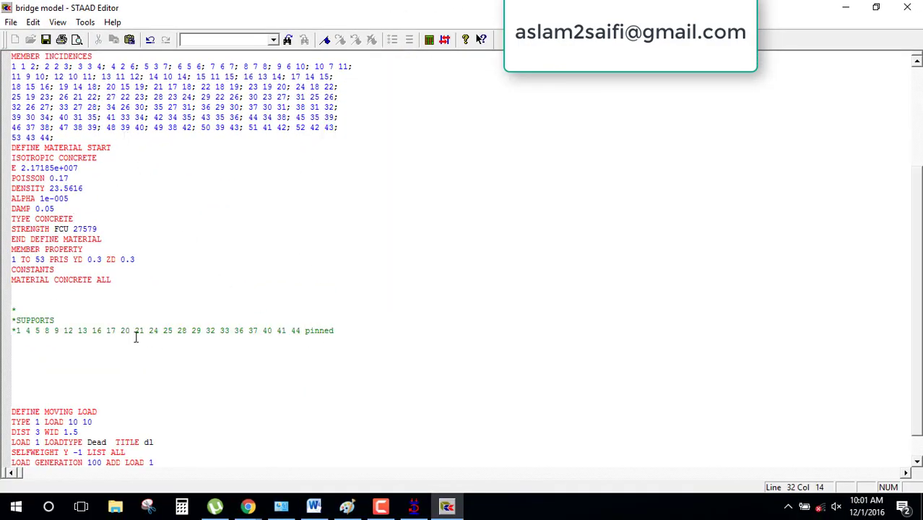
click(45, 40)
click(908, 7)
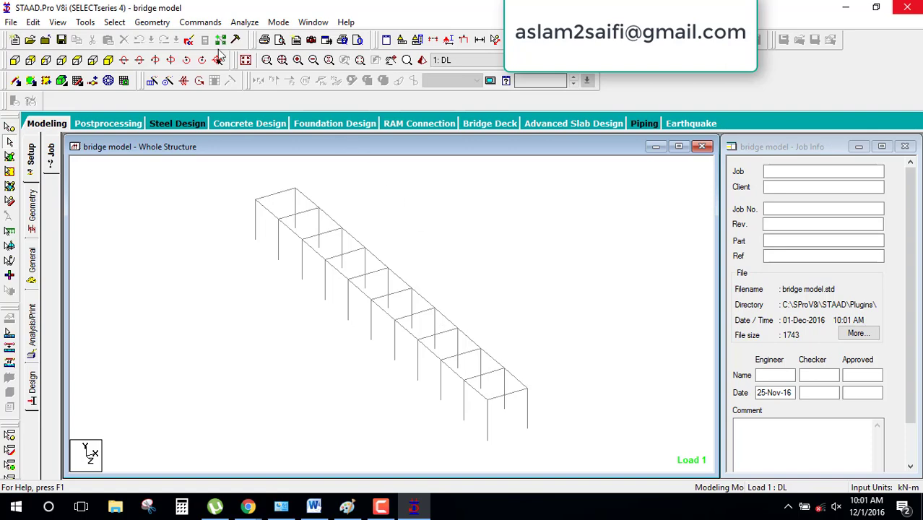
Uncomment the *SUPPORTS lines in STAAD Editor, save, and close the editor.
click(188, 39)
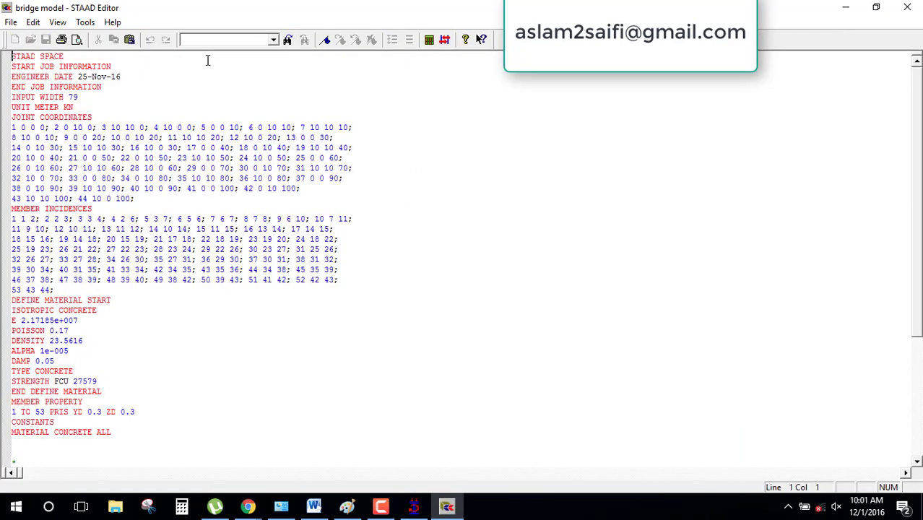
scroll(160, 269, down, 7)
drag(359, 279, 45, 255)
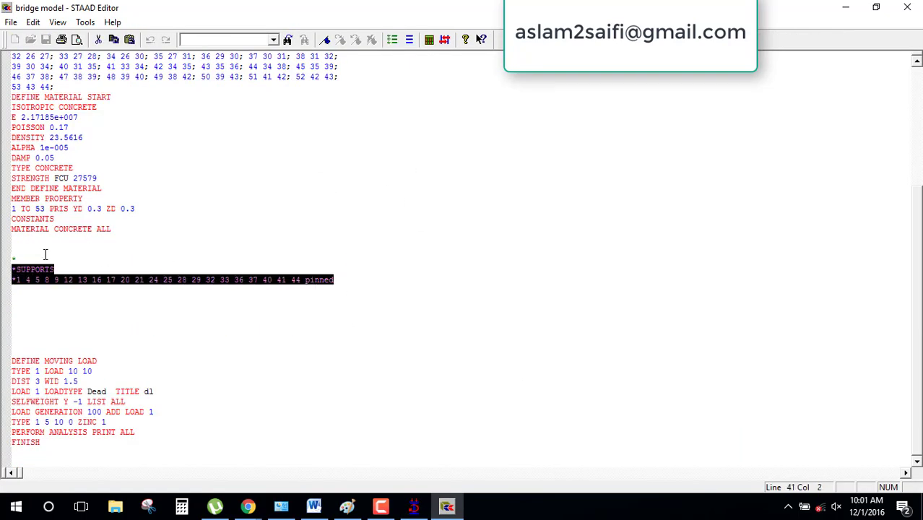
click(409, 39)
click(409, 218)
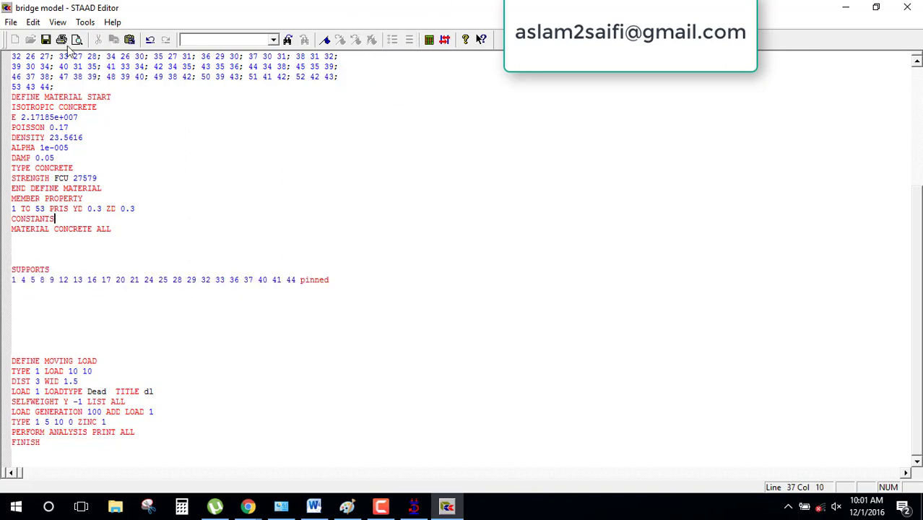
click(45, 39)
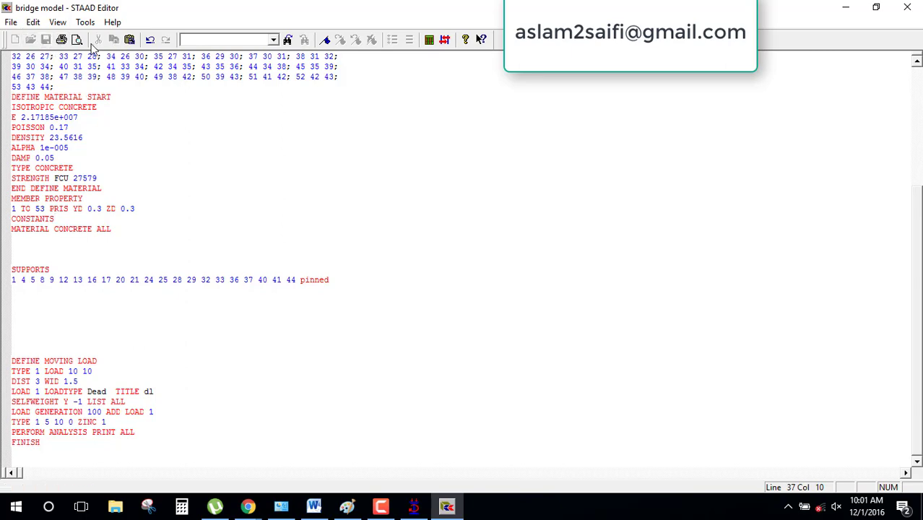
click(907, 8)
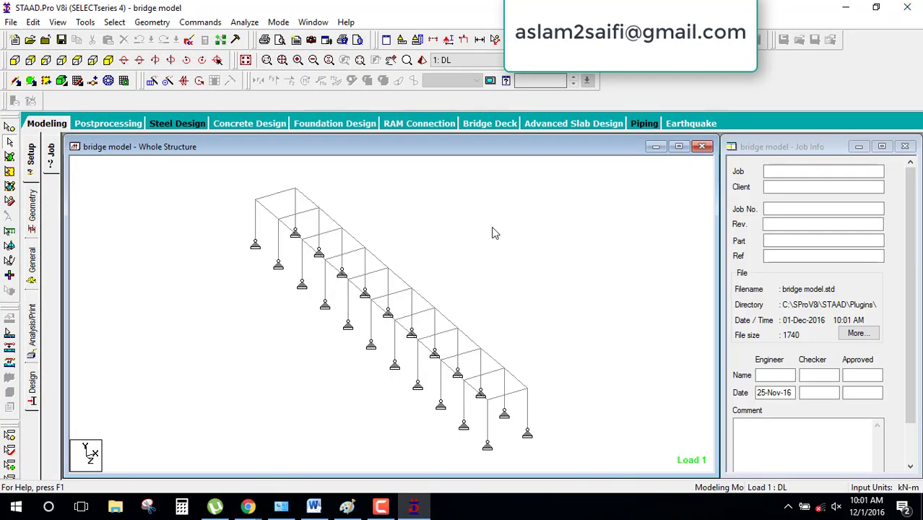
Zoom and pan the model view to inspect the restored pinned supports.
scroll(430, 302, down, 1)
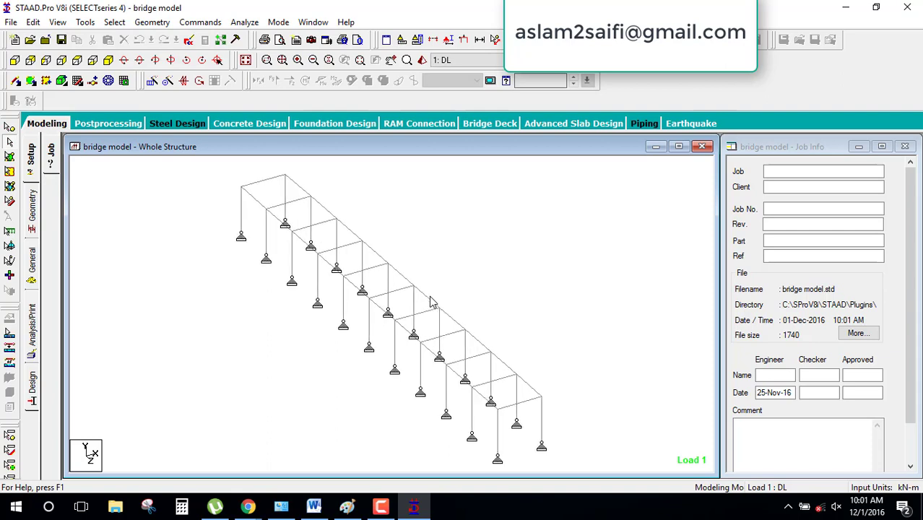
scroll(431, 302, down, 1)
scroll(431, 302, down, 1)
scroll(417, 341, up, 1)
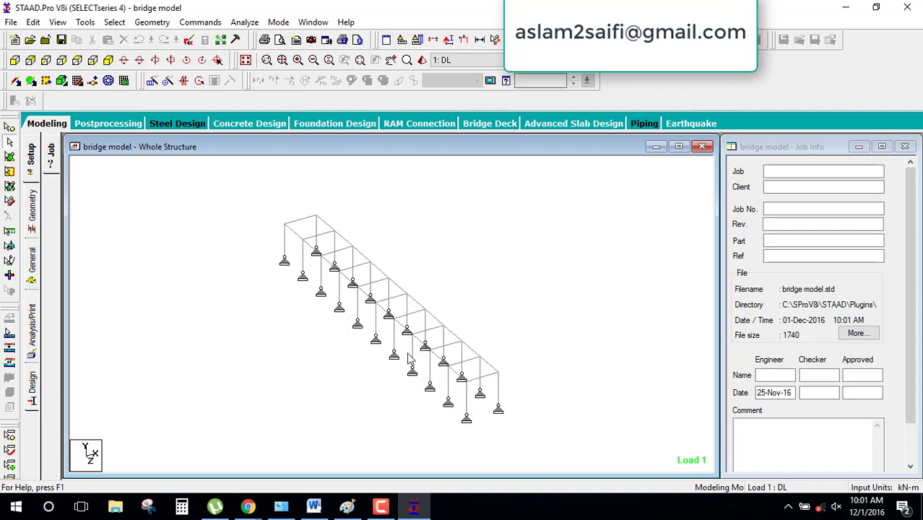
scroll(404, 355, up, 1)
middle_drag(473, 393, 517, 387)
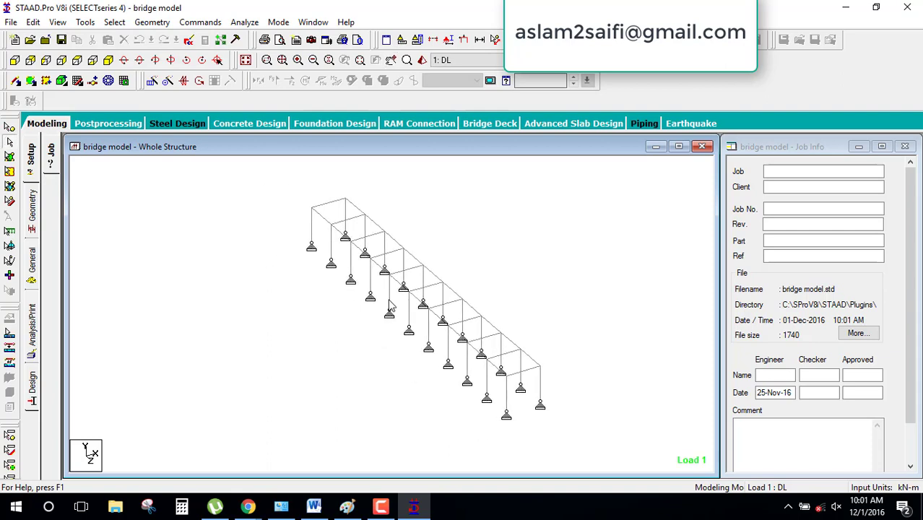
Delete the SUPPORTS block with its pinned joint list, save, and close the editor.
click(185, 45)
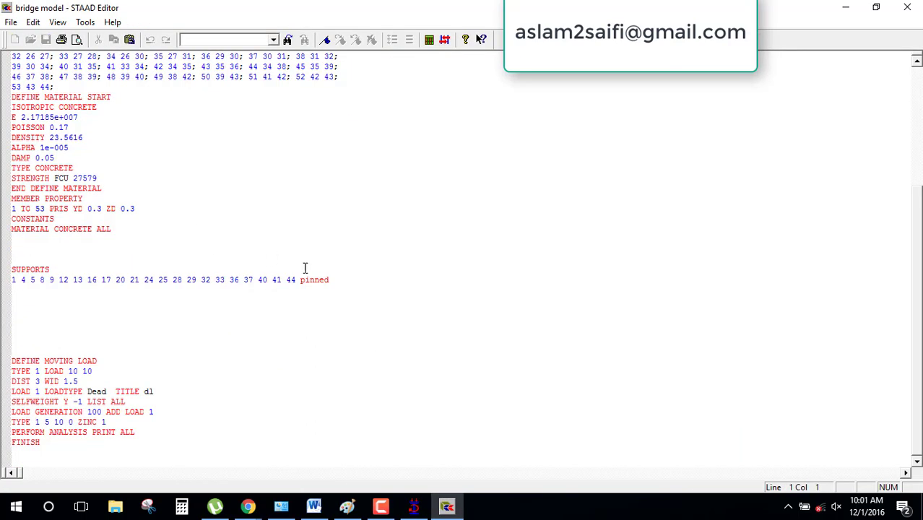
drag(340, 281, 23, 254)
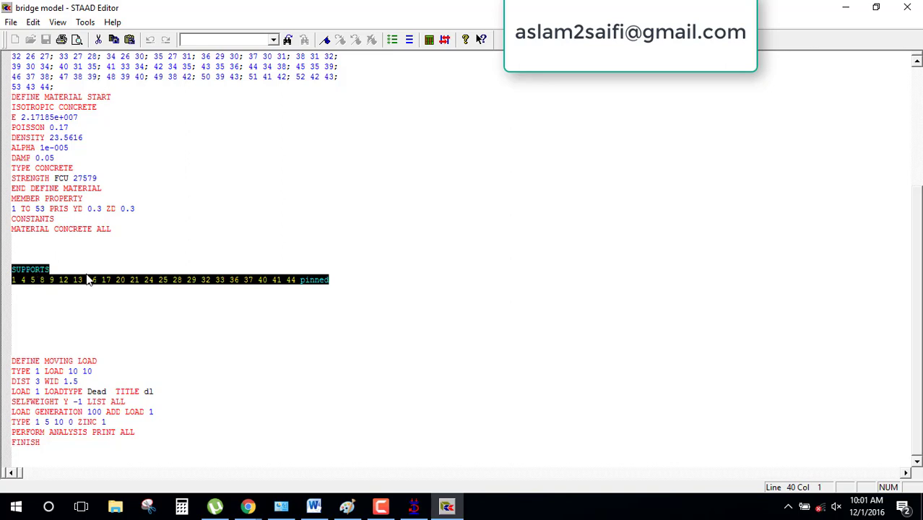
key(Delete)
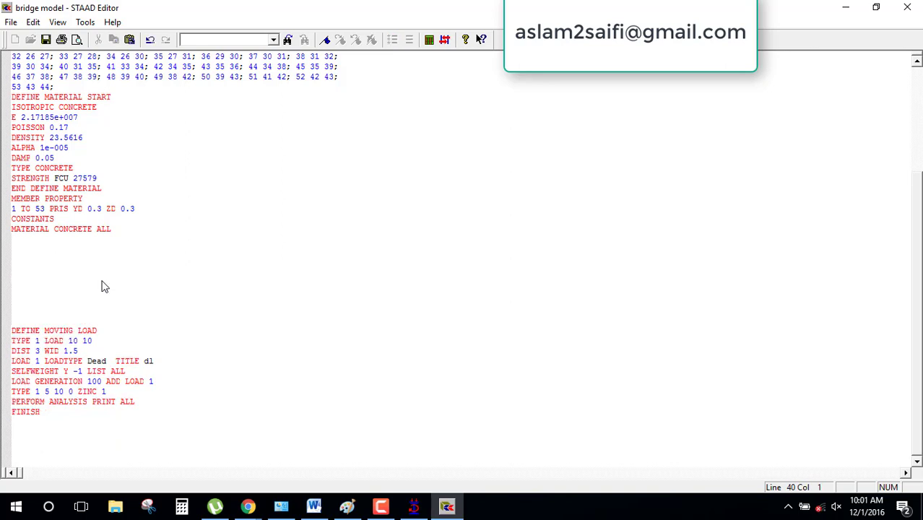
click(45, 39)
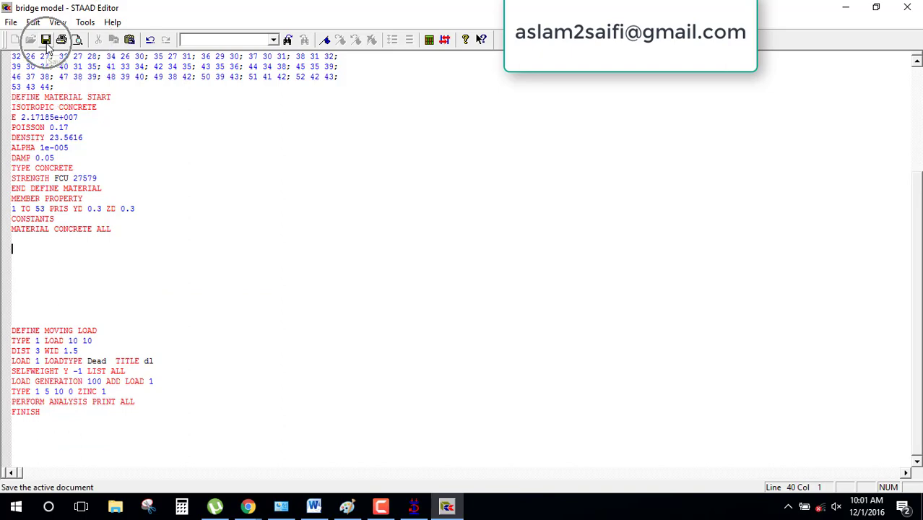
click(908, 7)
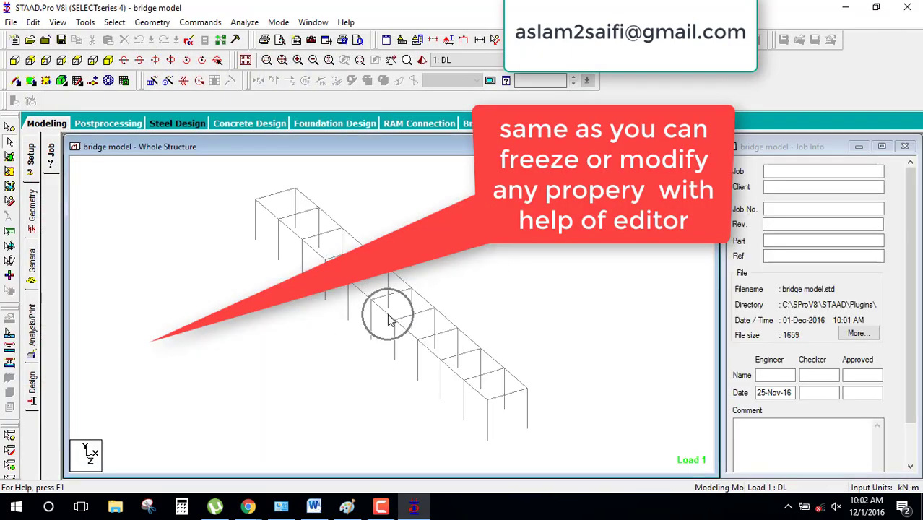
scroll(388, 325, up, 3)
scroll(388, 325, down, 1)
scroll(388, 325, down, 1)
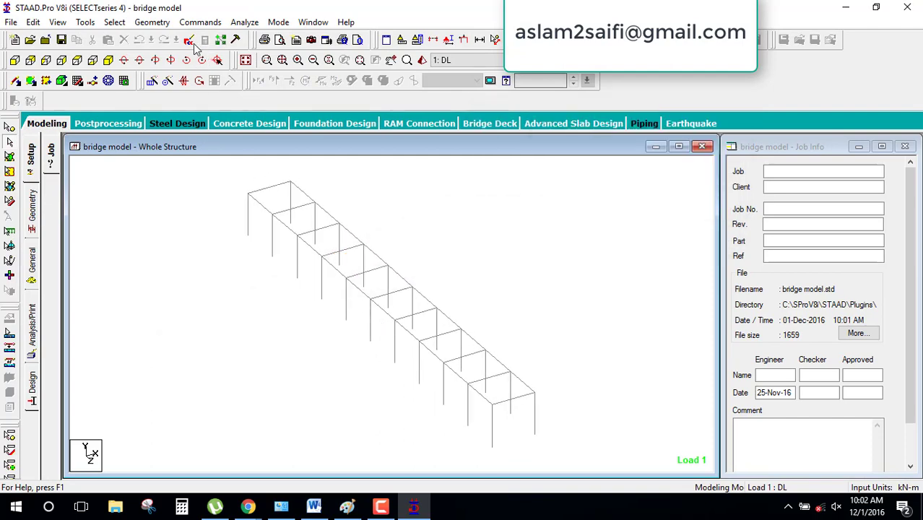
Replace the concrete DENSITY value 23.5616 with 25 in the STAAD Editor command file.
click(189, 41)
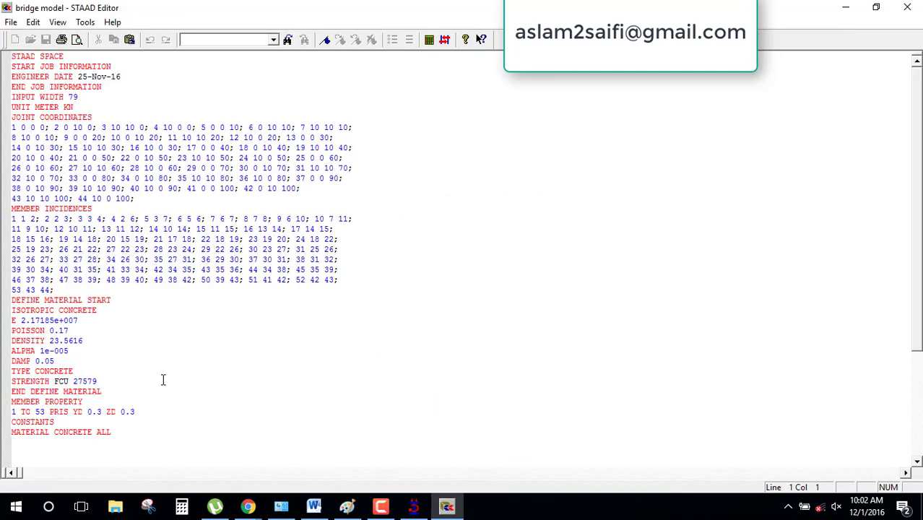
scroll(164, 380, down, 2)
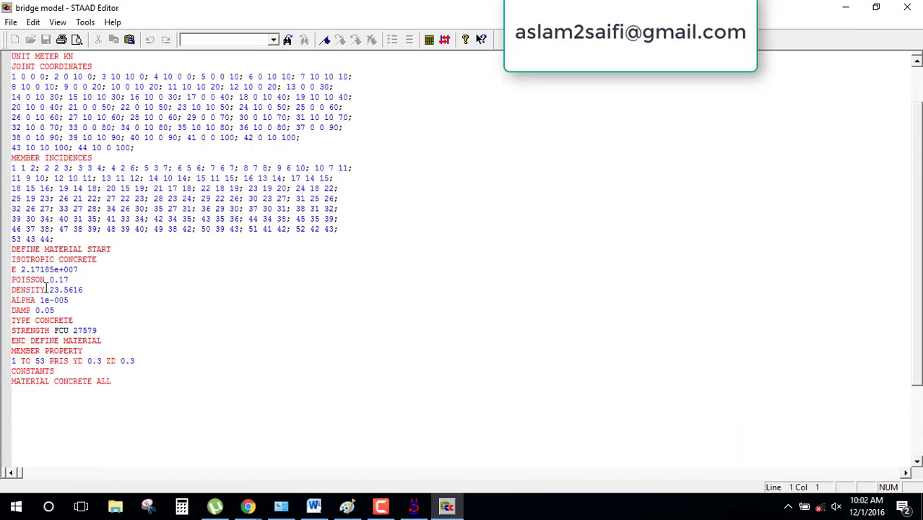
drag(50, 289, 98, 289)
text(2)
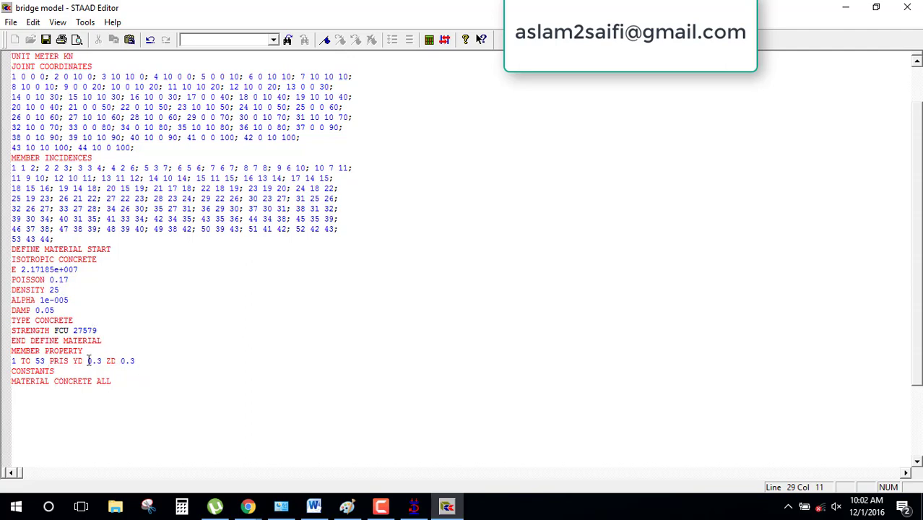
Highlight the YD and ZD 0.3 values and LOAD GENERATION 100, then save and close the editor.
double_click(89, 360)
double_click(126, 361)
click(129, 419)
scroll(129, 419, down, 5)
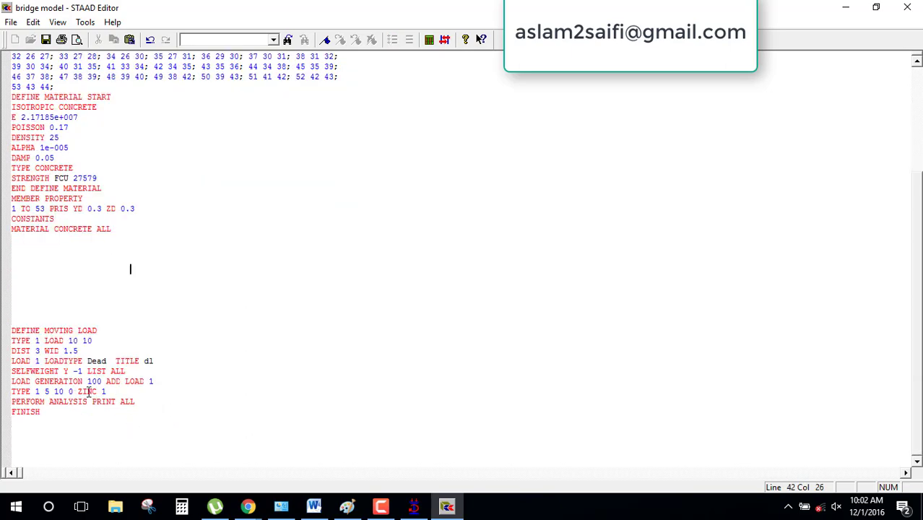
drag(83, 381, 107, 380)
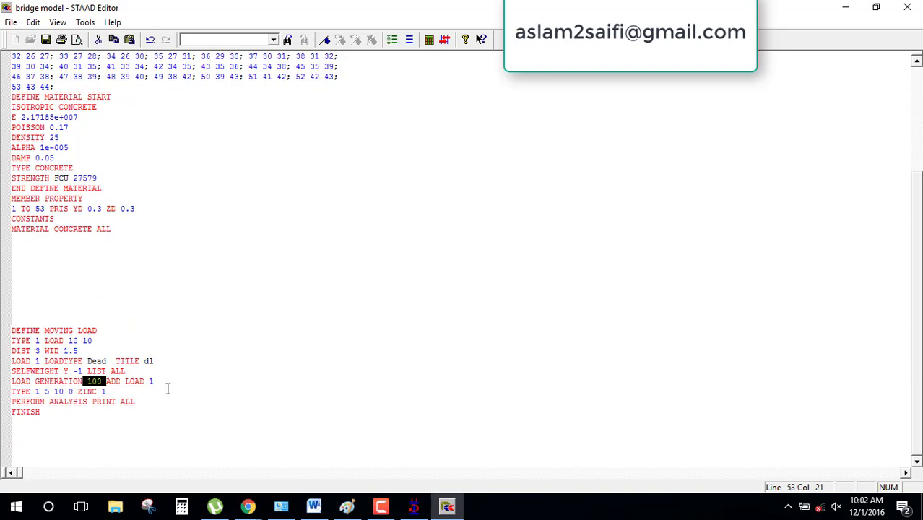
scroll(170, 386, up, 3)
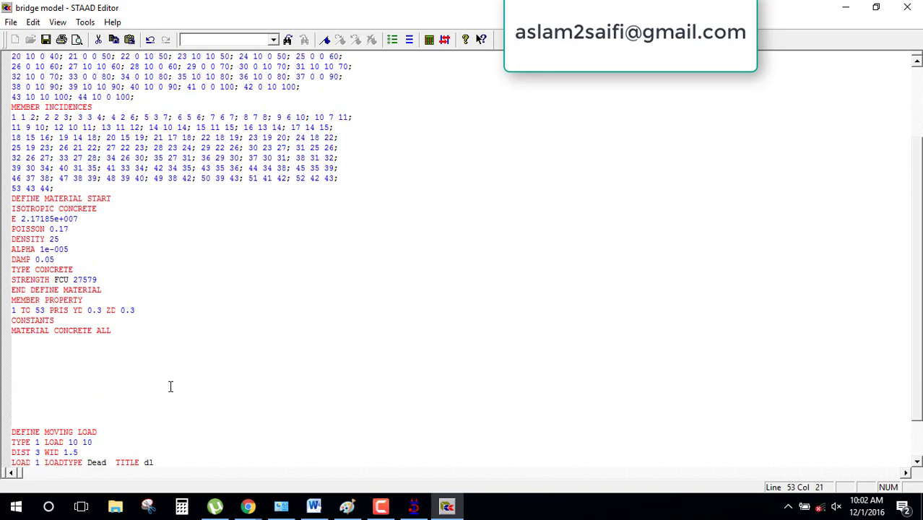
scroll(171, 386, up, 2)
scroll(170, 386, up, 2)
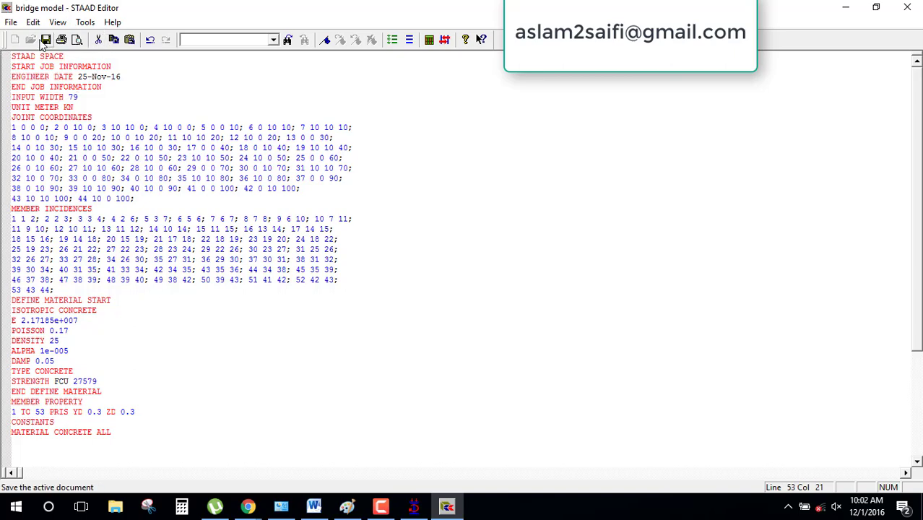
click(44, 39)
click(908, 7)
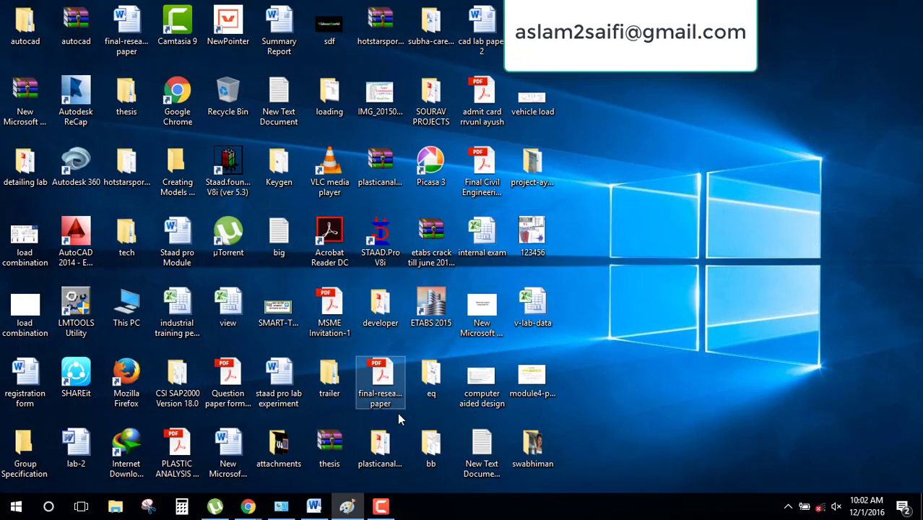
Stop the Camtasia screen recording from the recorder panel.
click(380, 508)
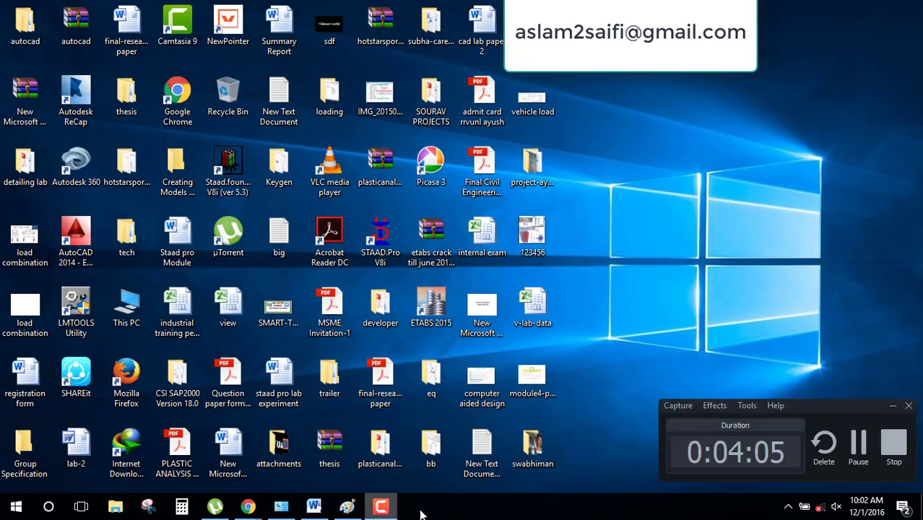
click(890, 448)
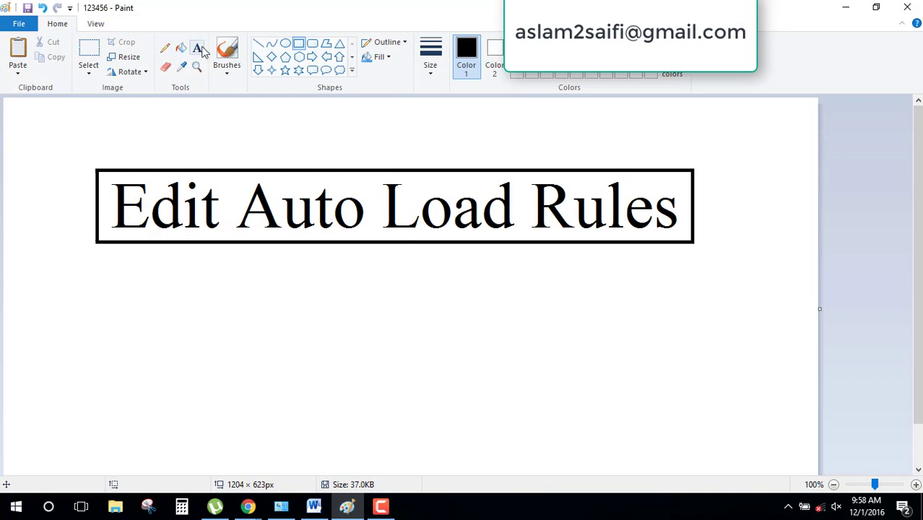
Add a size-20 note explaining Edit Auto Load Rules as editing, activating, deactivating or deleting model properties.
click(199, 49)
click(106, 266)
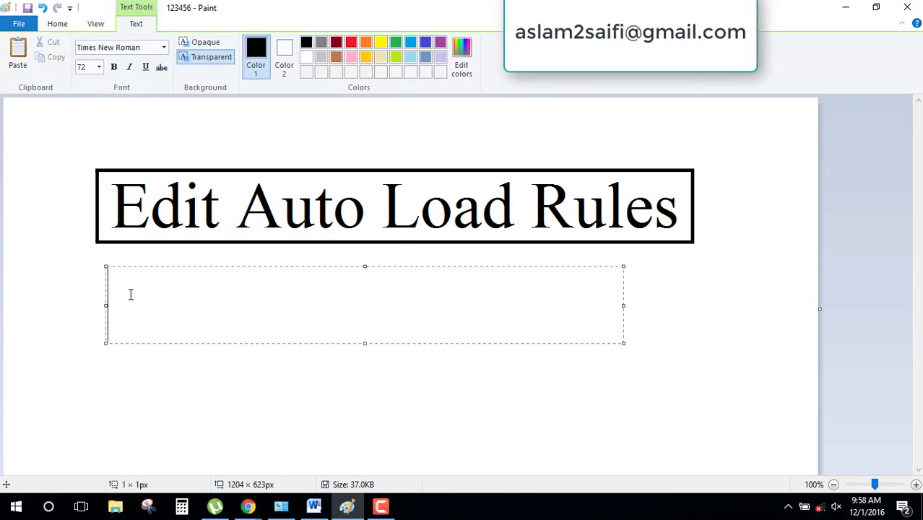
click(99, 66)
click(86, 176)
text(edi)
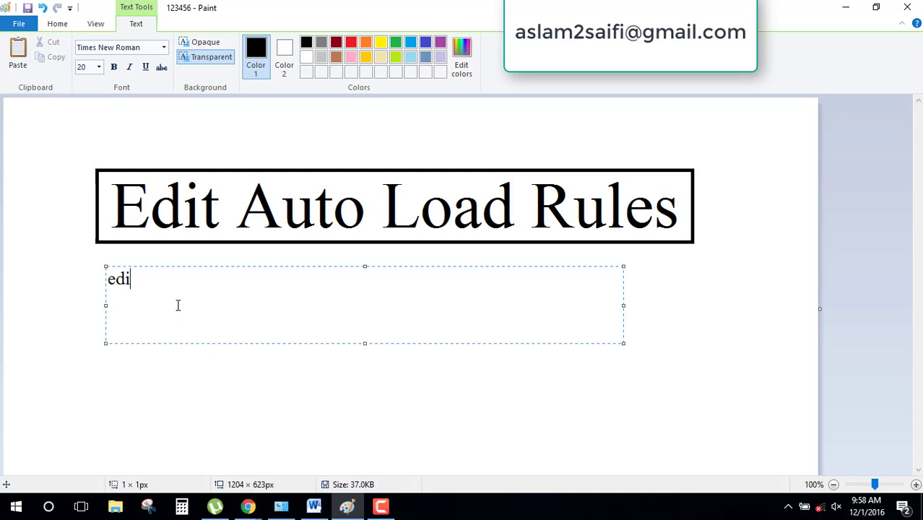
text(t)
text(auto )
text(load )
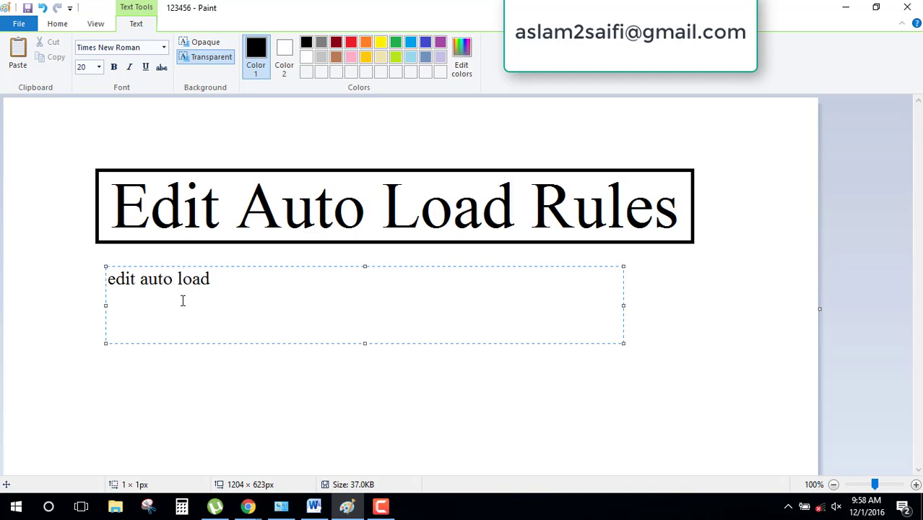
text(ules )
text(means )
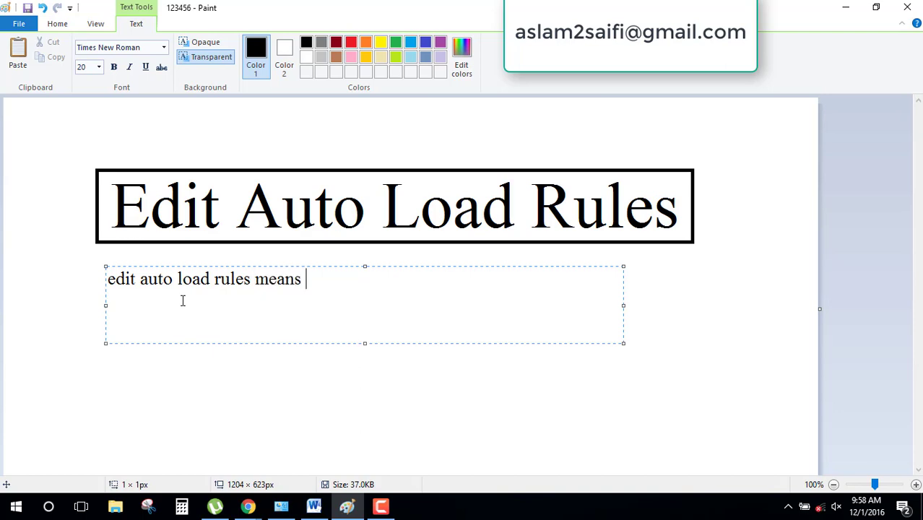
text(you)
text( ed )
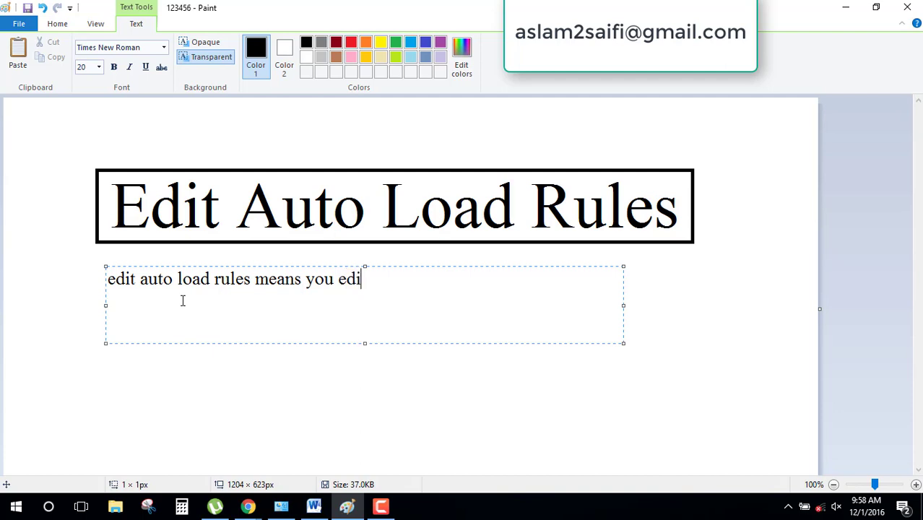
text(t,)
text(active)
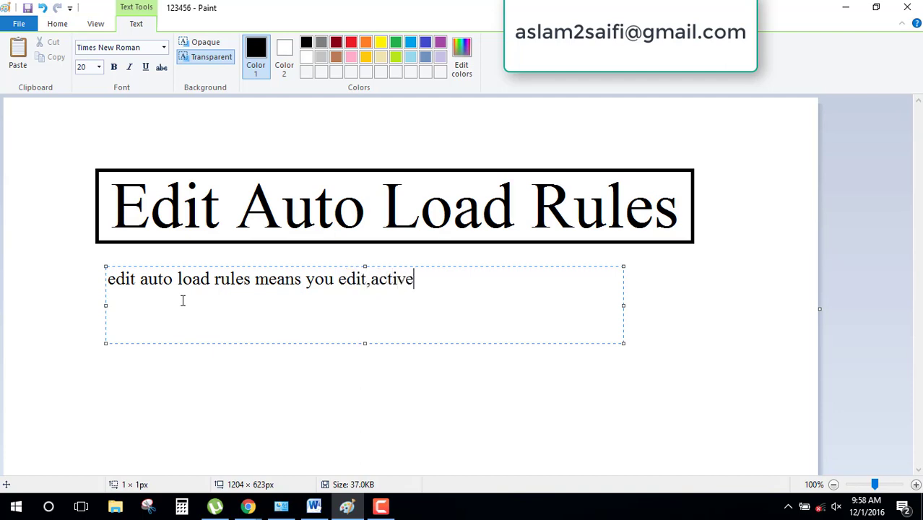
text(,de)
text(ac)
text(tive)
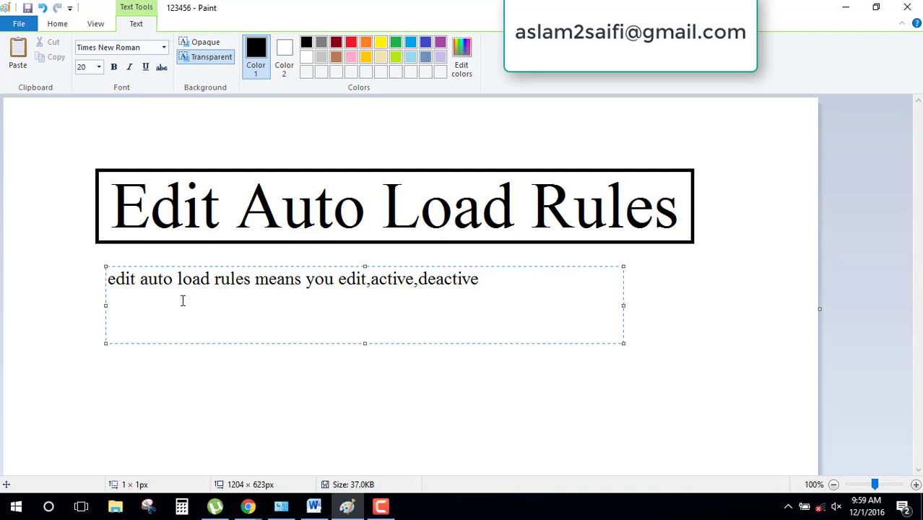
text( ordel)
text(ete an)
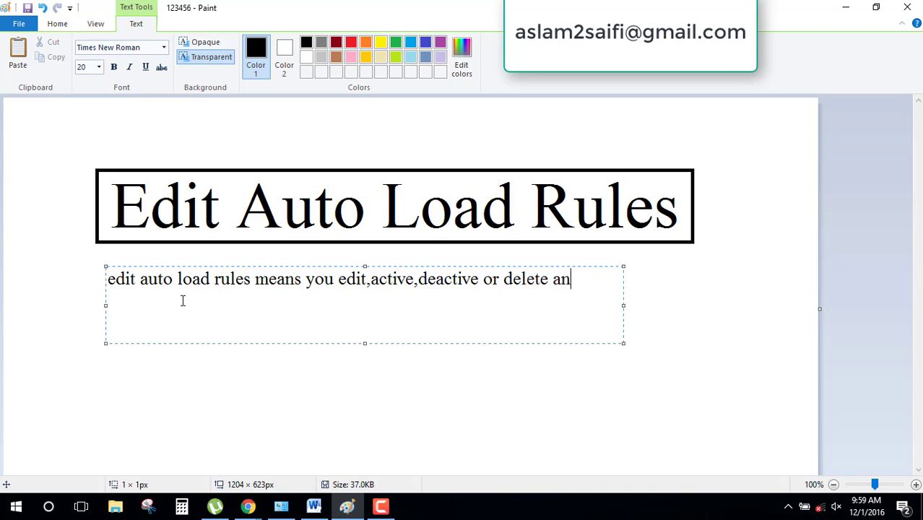
text(y )
text(pr)
text(opert)
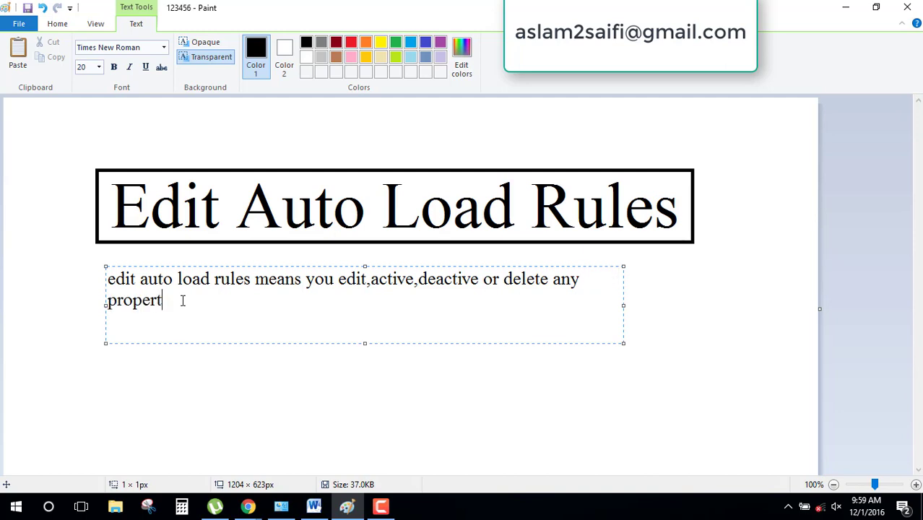
text(y)
text(of m)
text(odel)
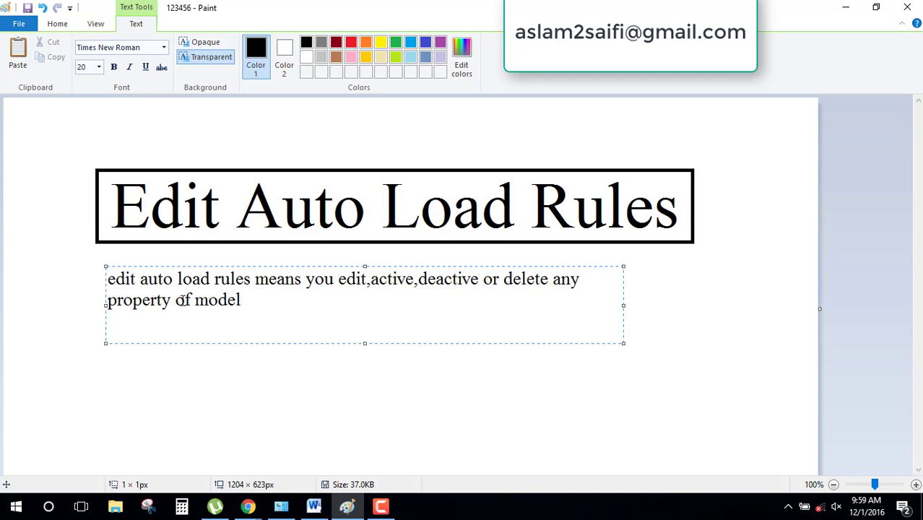
text( by)
text( s)
text(taad ed)
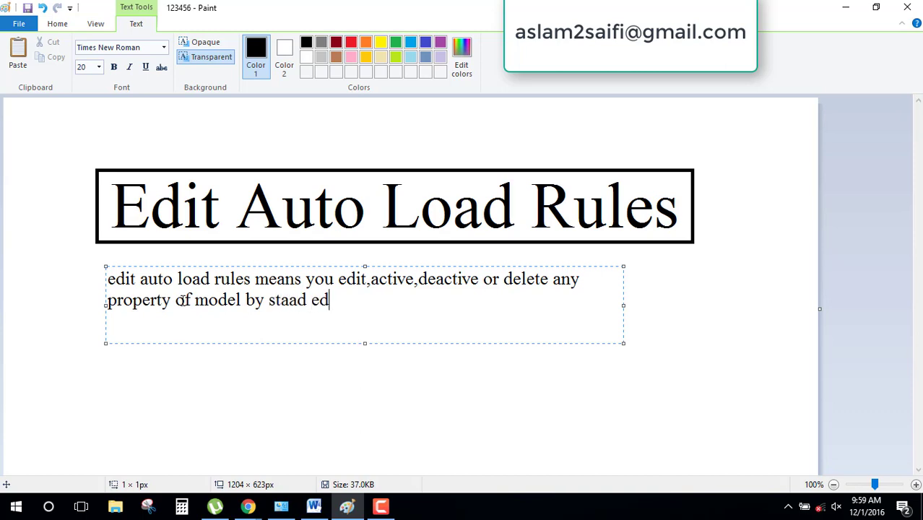
text(itor)
Add a 'lets start' line below the note, then minimize Paint and launch STAAD.Pro V8i.
key(Return)
key(Return)
key(Return)
text(l)
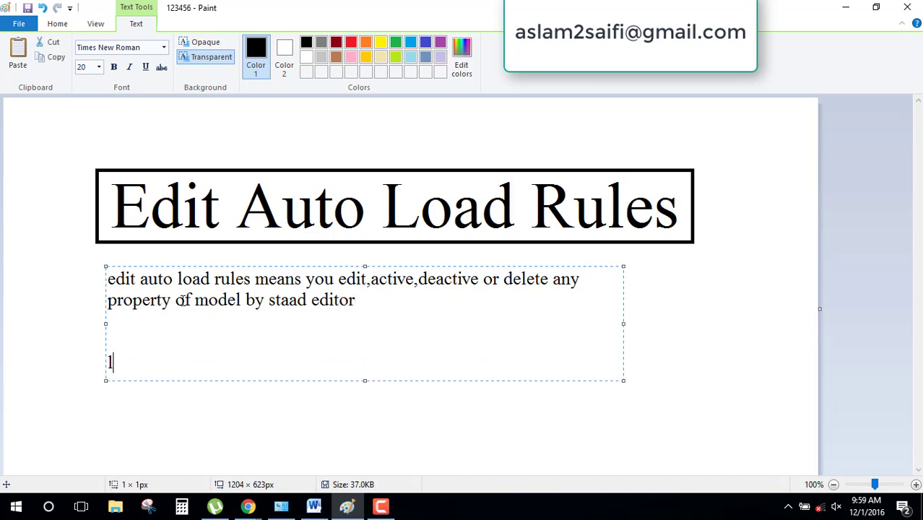
text(ets sta)
text(rt)
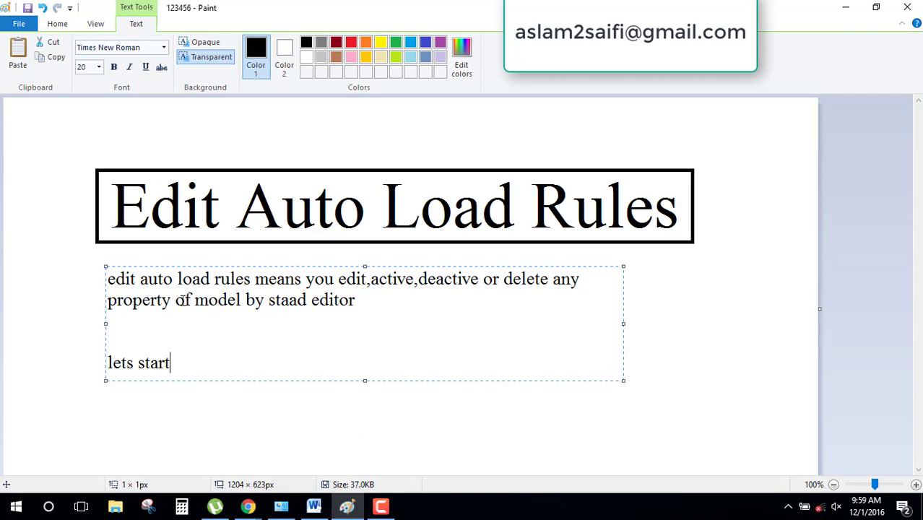
click(845, 7)
double_click(377, 246)
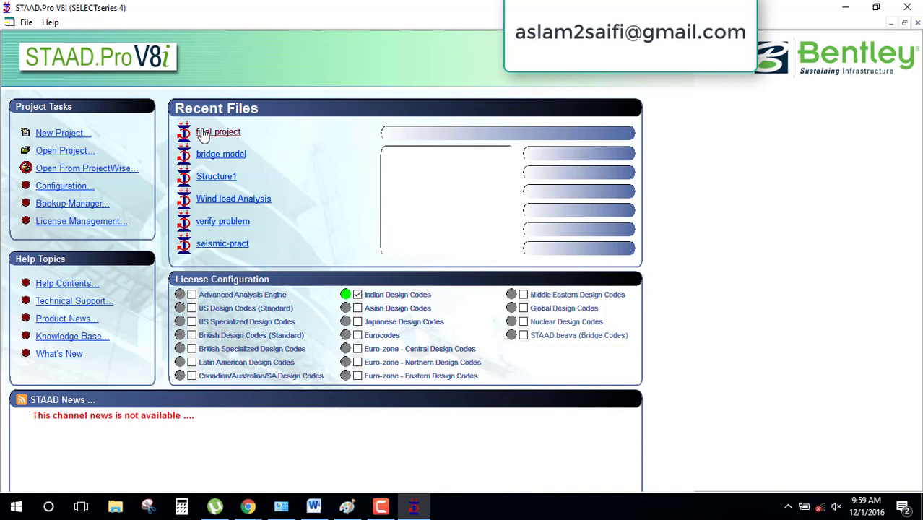
mouse_move(221, 153)
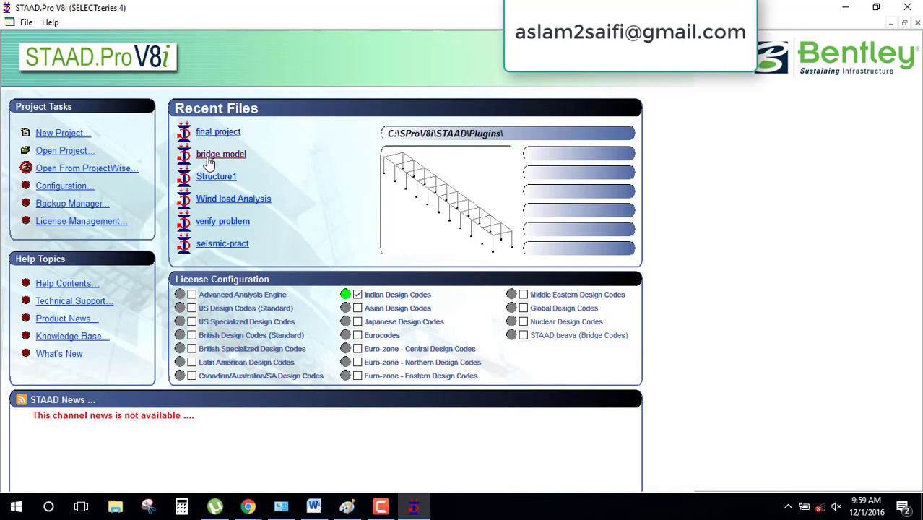
Open 'bridge model' from Recent Files and bring the Word course outline forward.
click(208, 162)
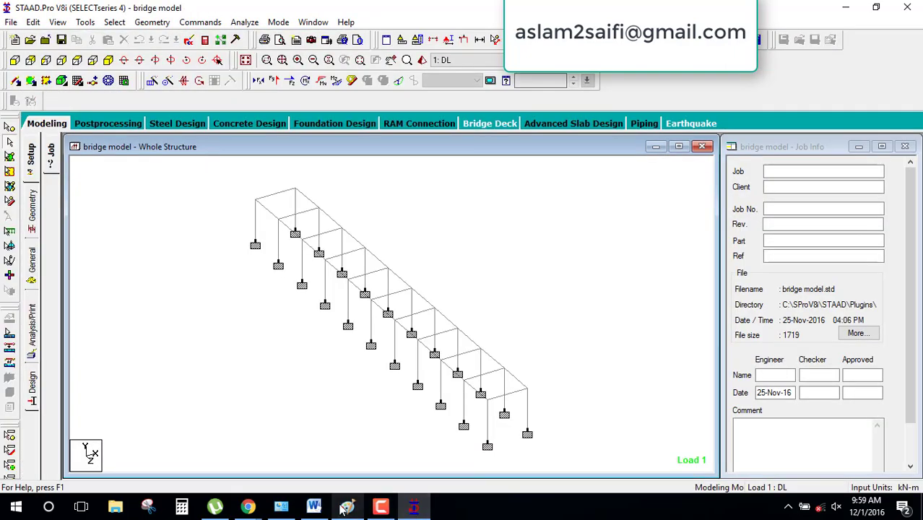
click(314, 506)
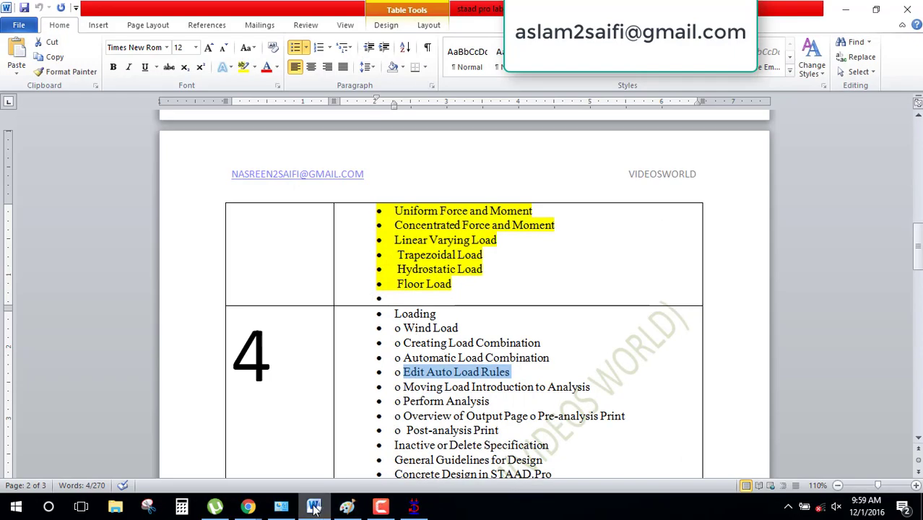
Add the line 'take a example of a bridge model' to the Paint notes.
click(380, 507)
click(348, 507)
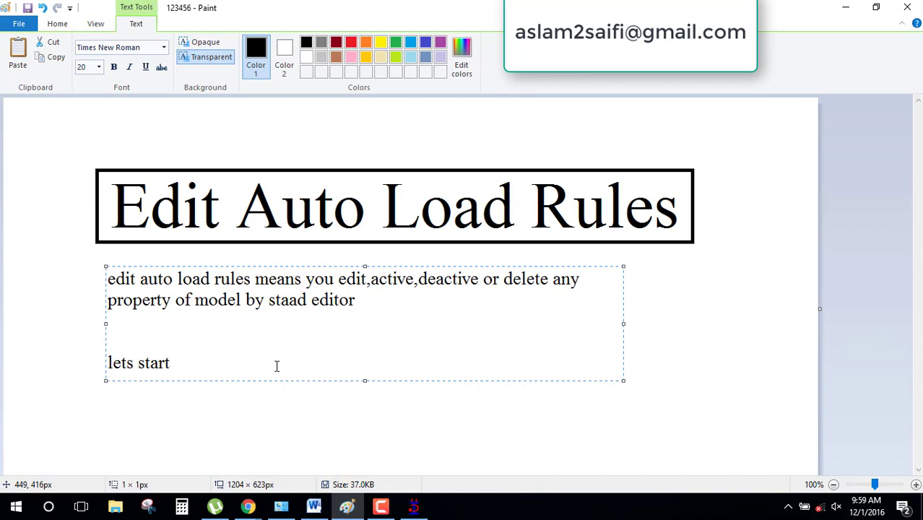
key(Return)
text(take )
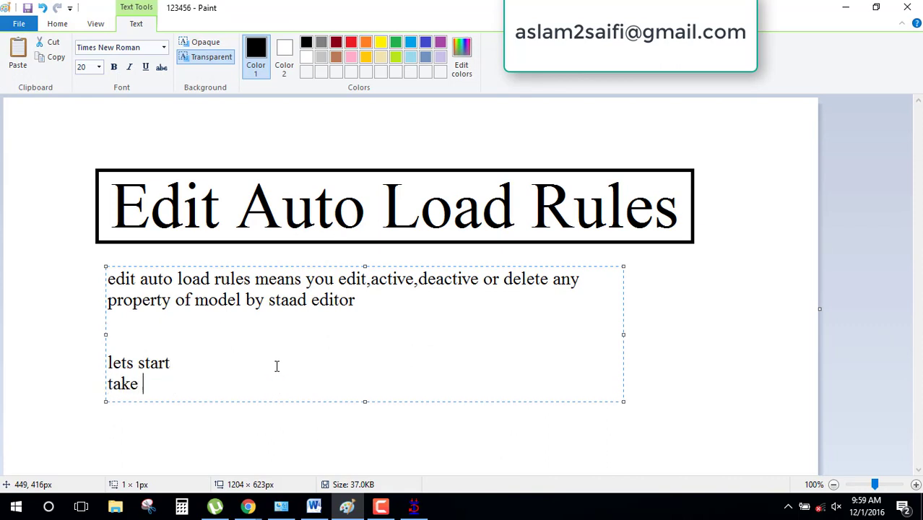
text(a exampl)
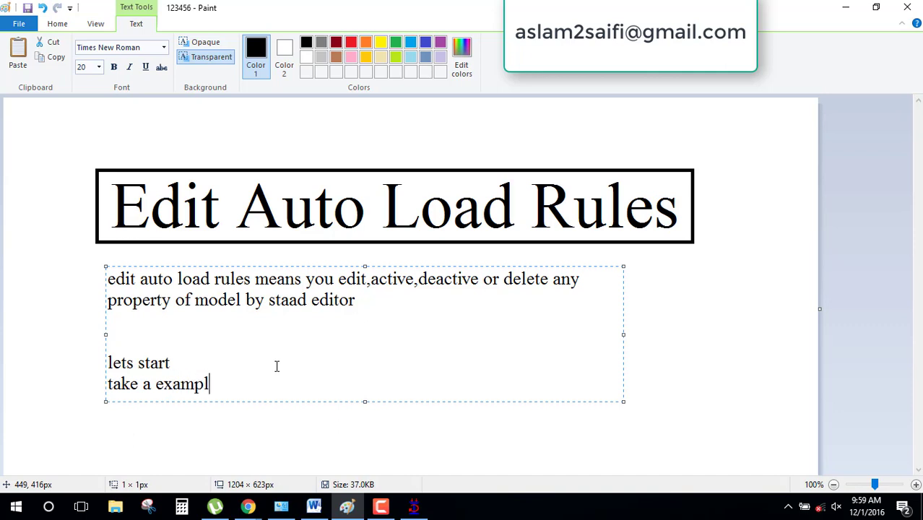
text(e of )
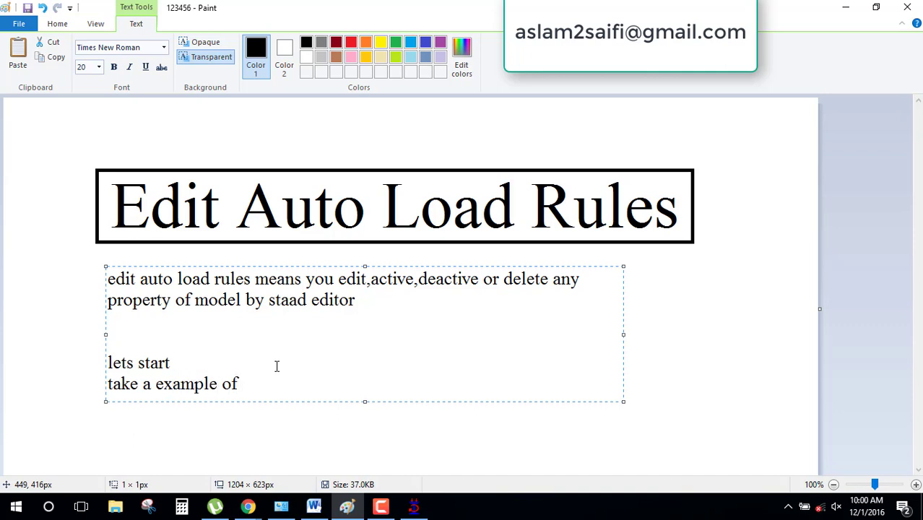
text(a b)
text(ridge m)
text(odel)
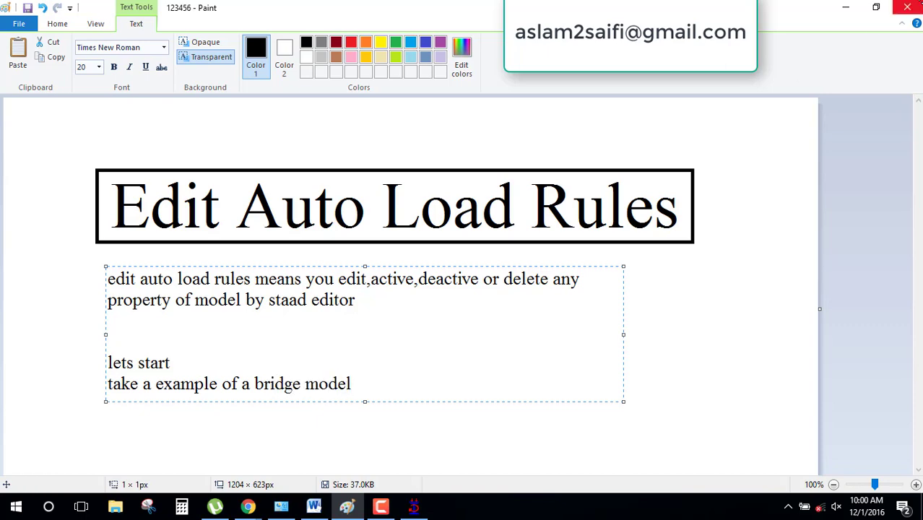
Return to the STAAD.Pro bridge model and rotate the frame view slightly.
click(846, 8)
middle_drag(311, 186, 335, 282)
key(Up)
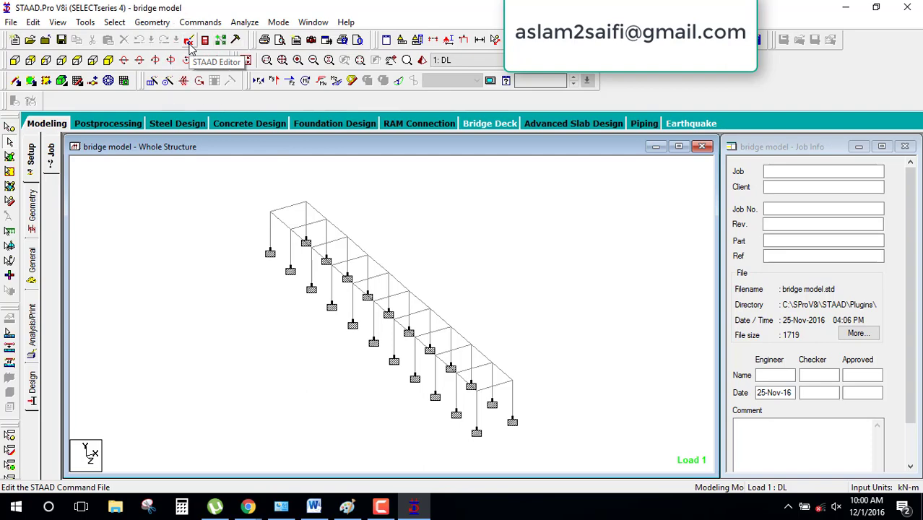
Set the SUPPORTS block apart with blank lines above and below it in STAAD Editor.
click(189, 43)
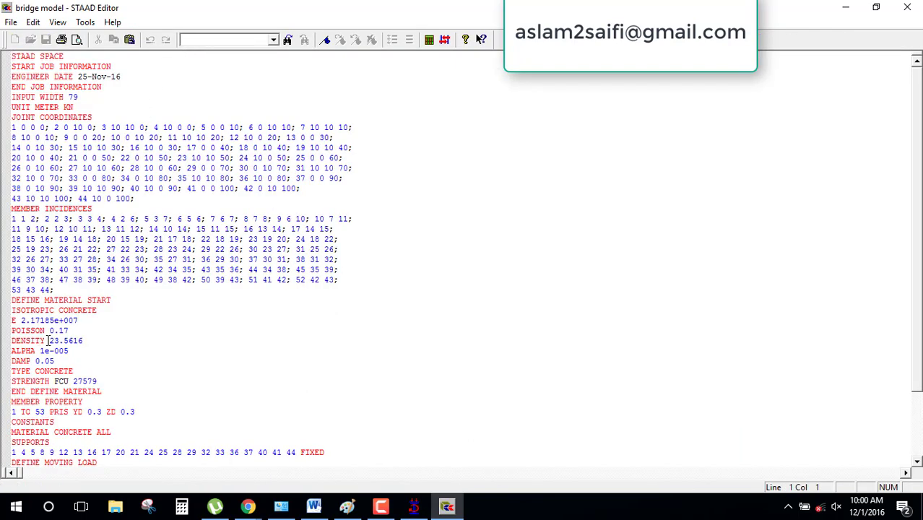
scroll(73, 340, down, 2)
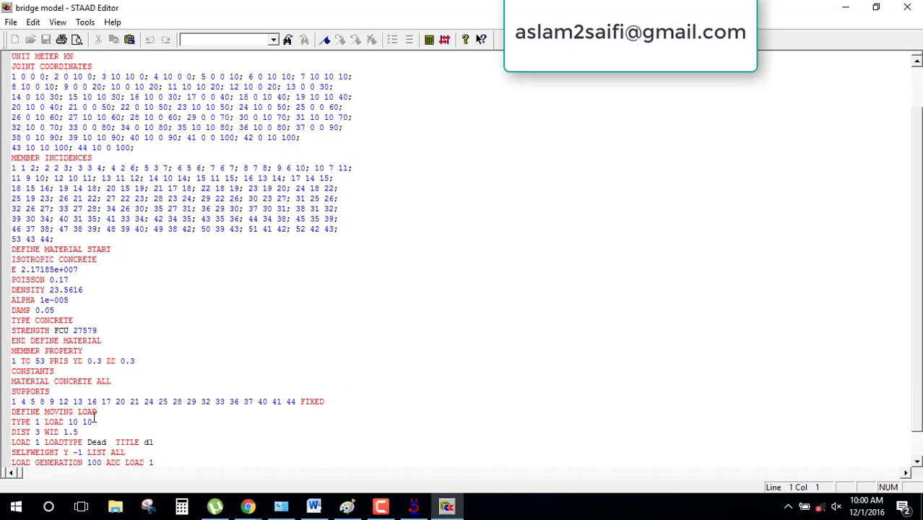
drag(342, 404, 10, 386)
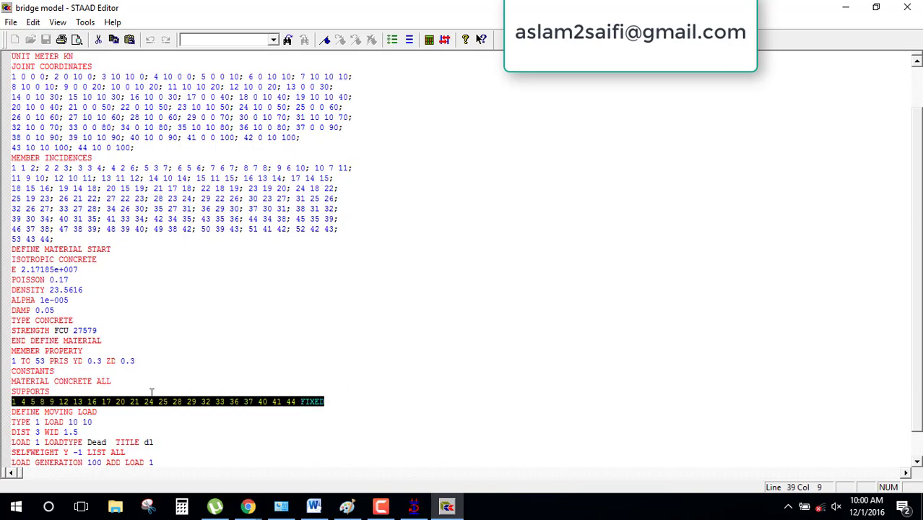
click(130, 380)
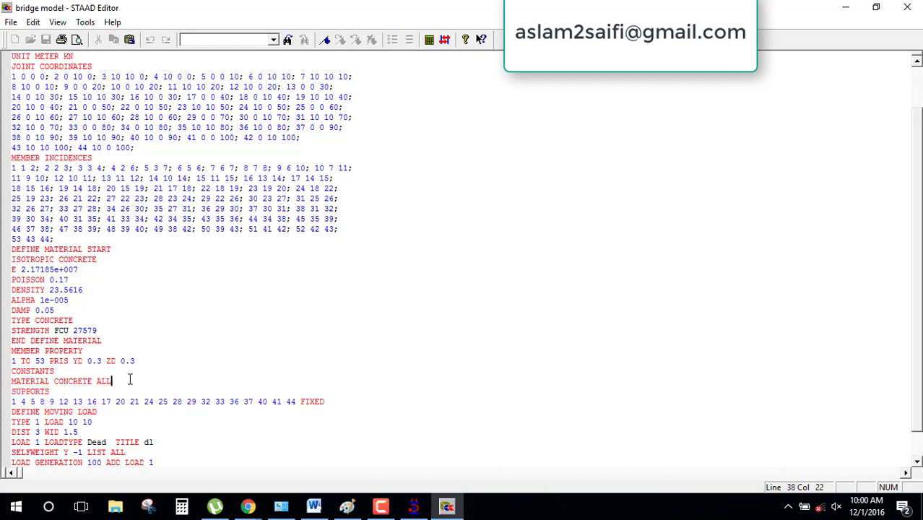
key(Return)
key(Return)
key(Return)
scroll(130, 380, down, 5)
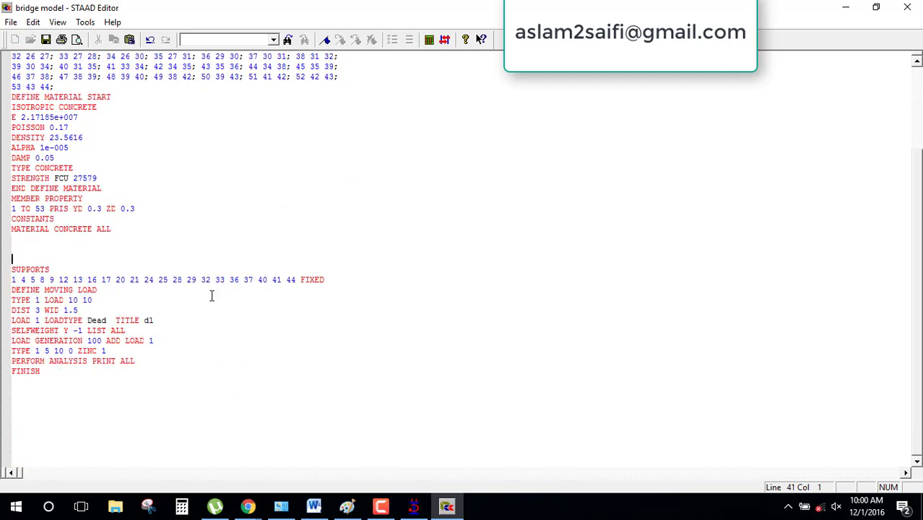
click(358, 279)
key(Return)
key(Return)
key(Return)
key(Return)
key(Return)
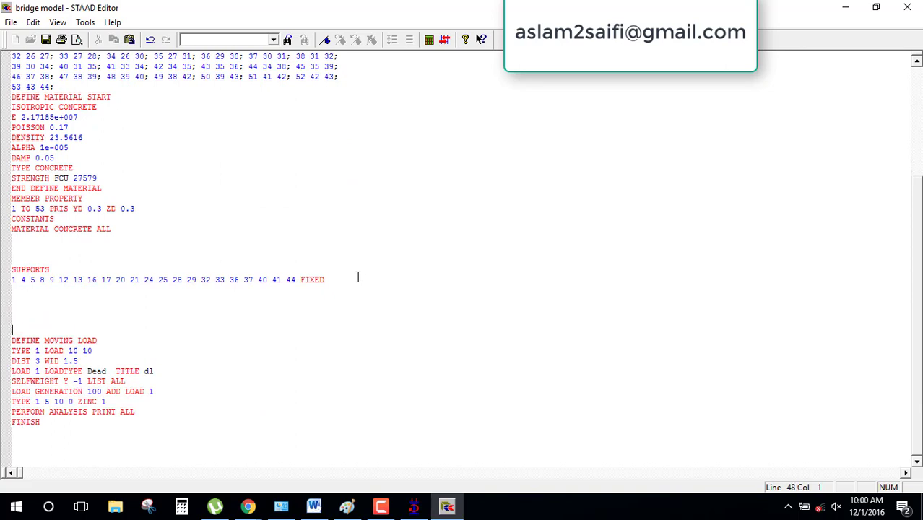
key(Return)
key(Return)
drag(318, 312, 3, 253)
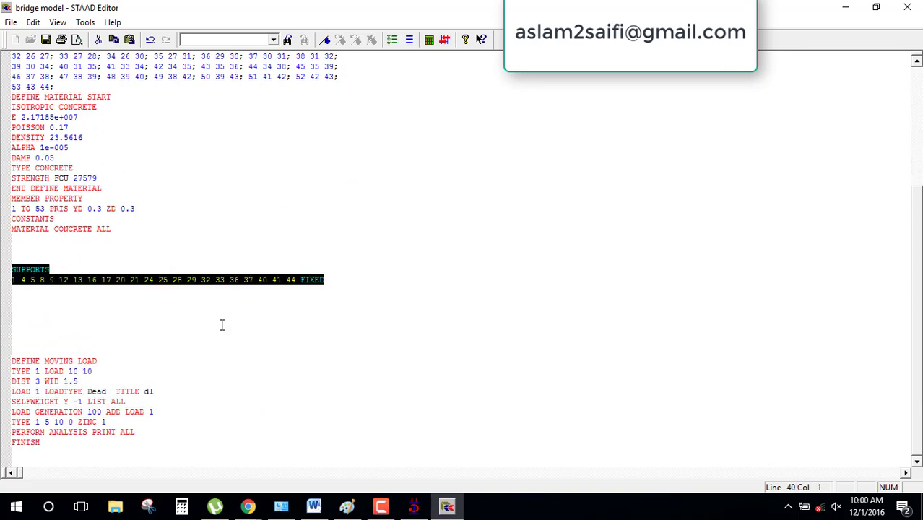
click(358, 274)
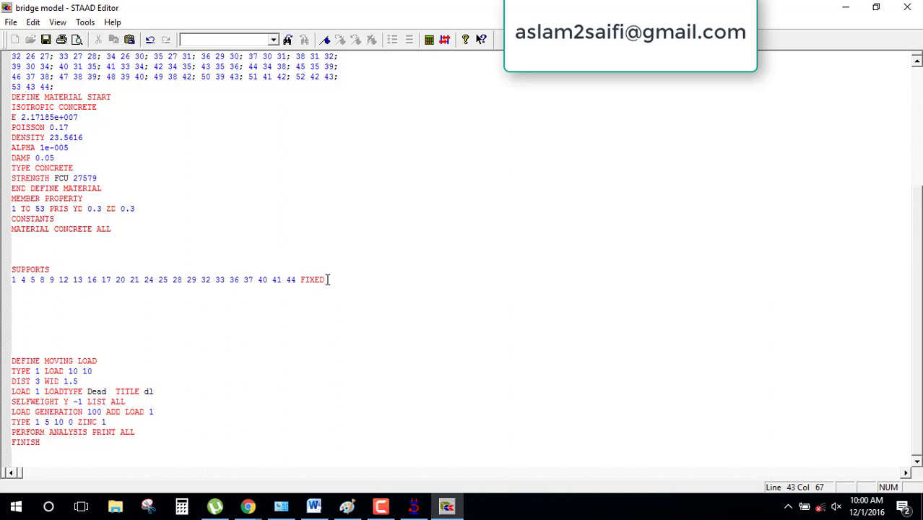
Change the supports from FIXED to pinned and save the command file.
key(BackSpace)
key(BackSpace)
key(BackSpace)
text(nn)
drag(328, 282, 301, 282)
click(46, 41)
Comment out the pinned SUPPORTS lines, save the file, and close the editor.
click(910, 9)
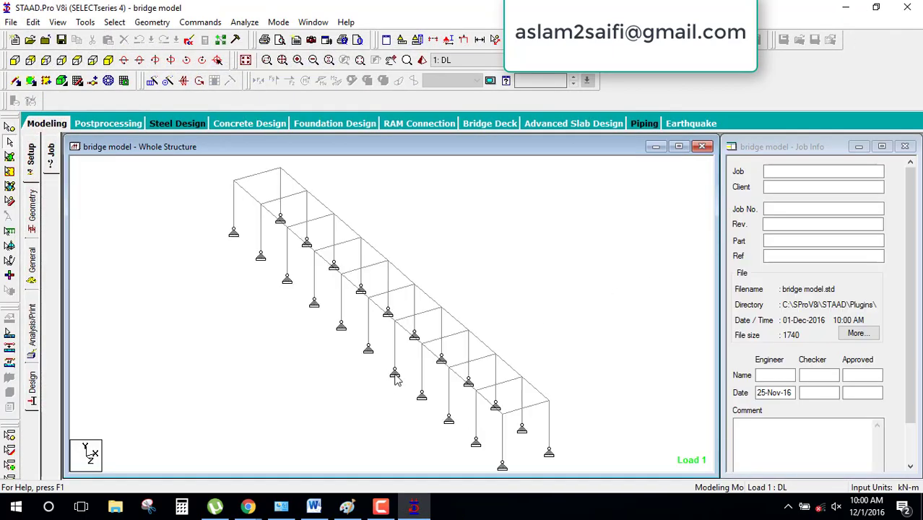
click(188, 41)
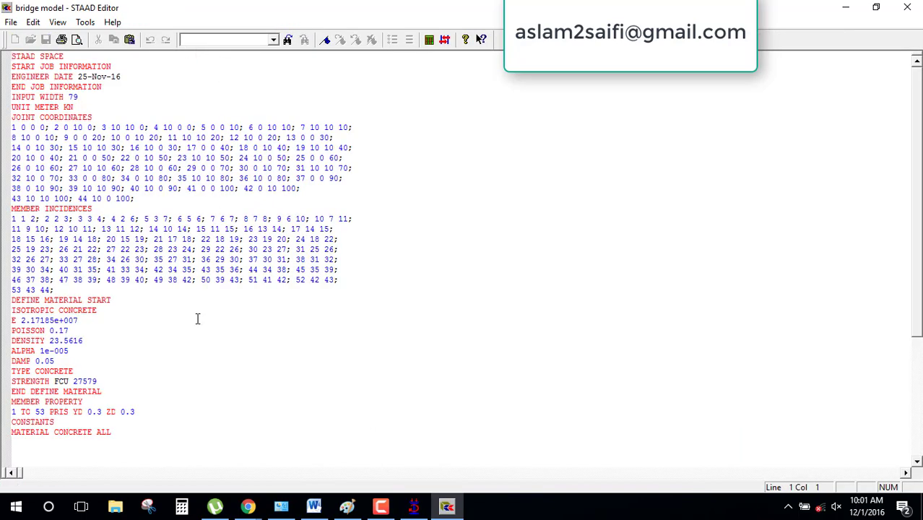
scroll(197, 319, down, 5)
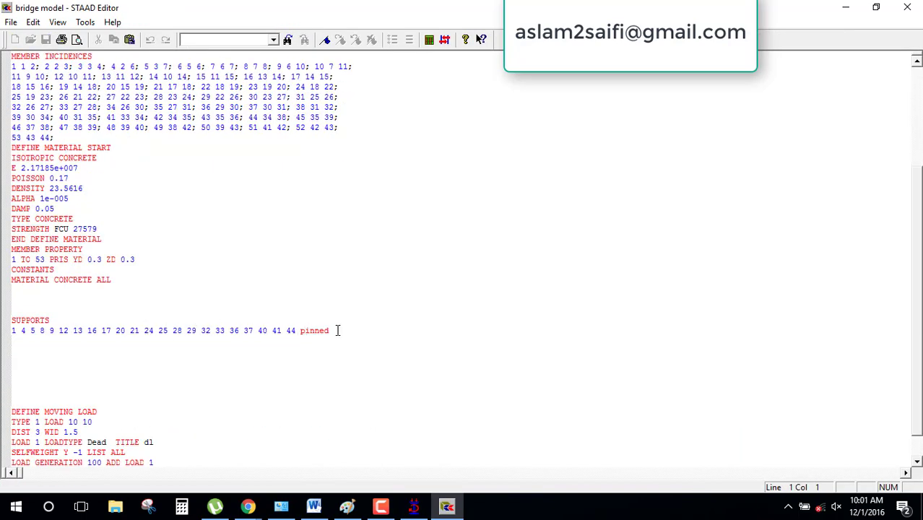
drag(334, 330, 7, 317)
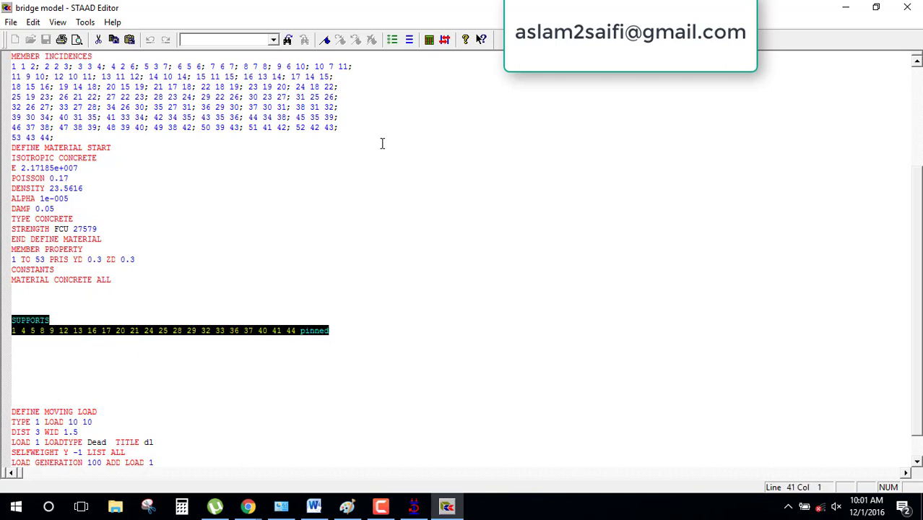
click(393, 40)
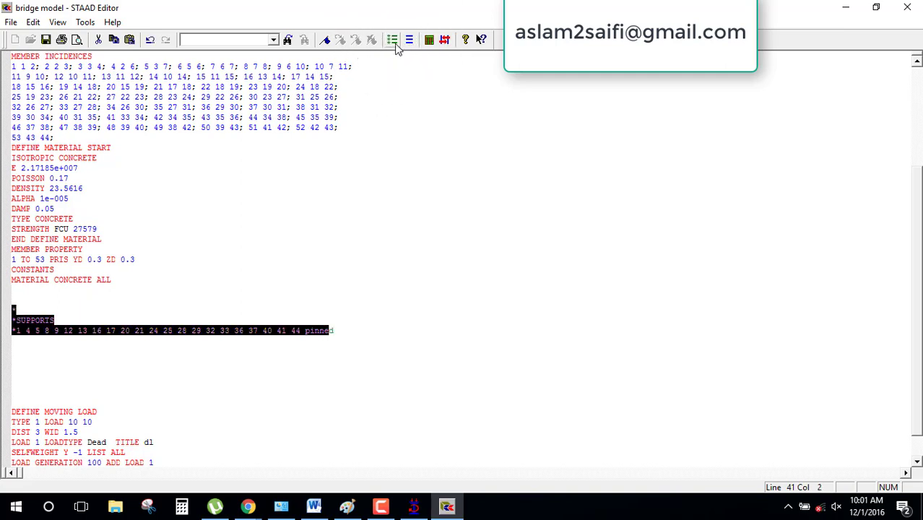
click(391, 216)
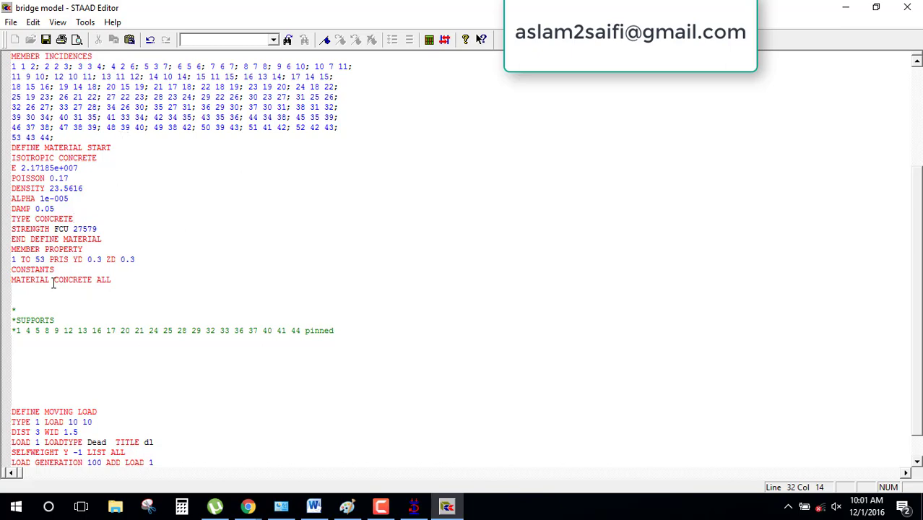
click(45, 40)
click(916, 3)
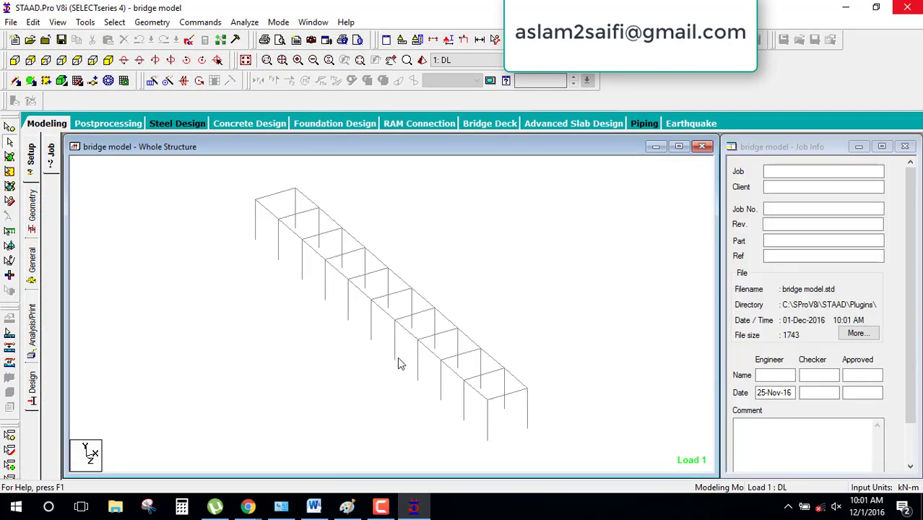
Uncomment the SUPPORTS lines to restore pinned supports, then save and close the editor.
click(188, 42)
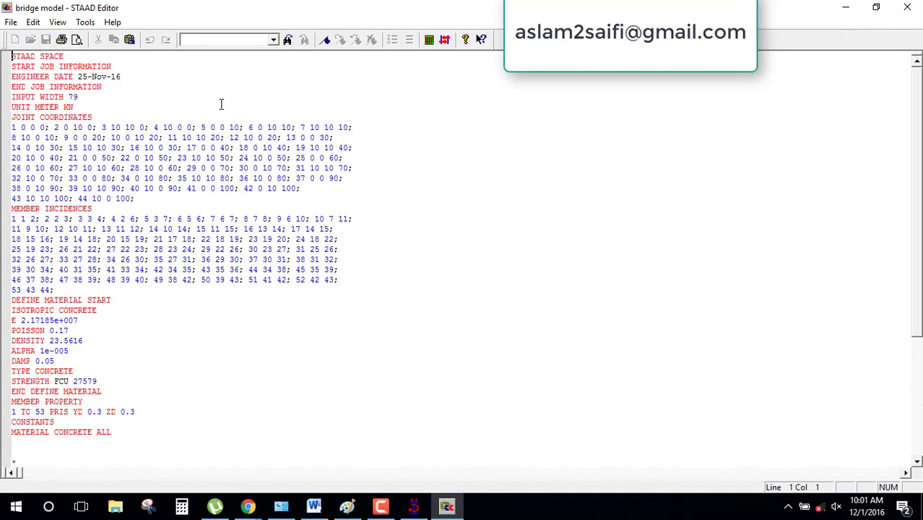
scroll(161, 271, down, 8)
drag(346, 280, 68, 255)
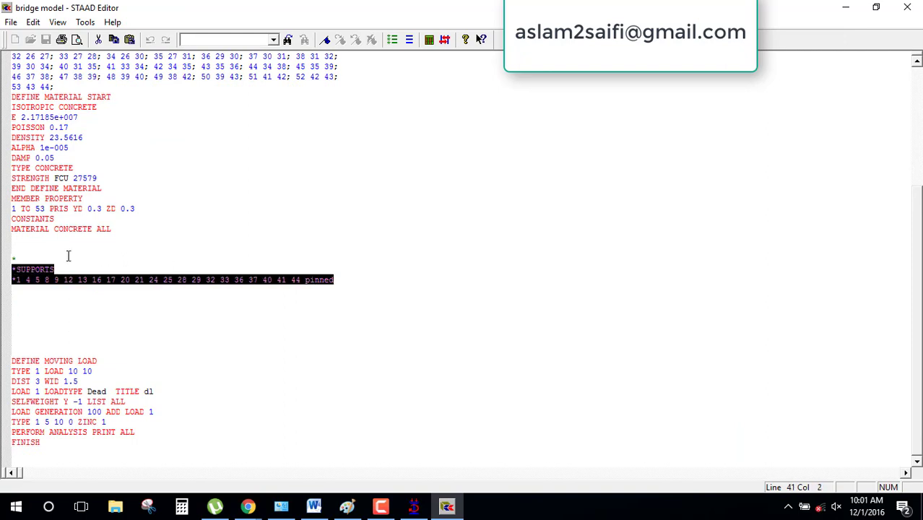
click(408, 42)
click(409, 220)
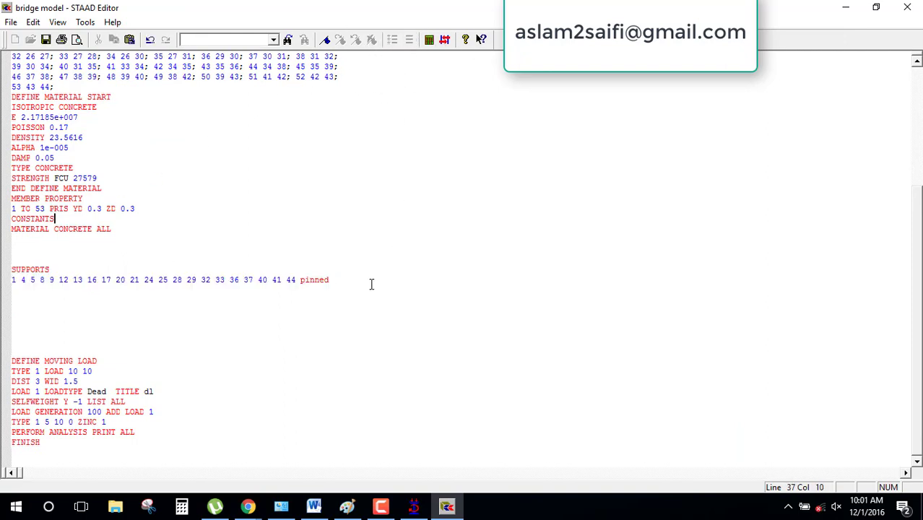
click(46, 41)
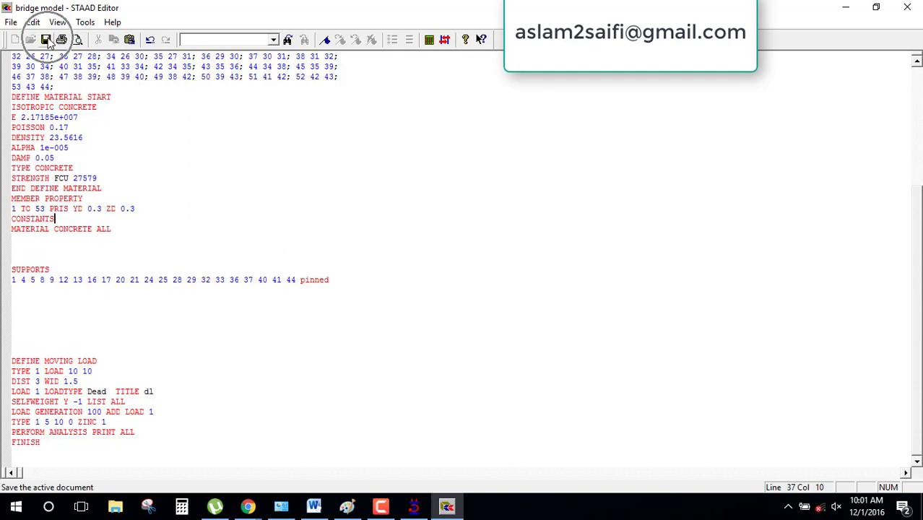
click(908, 9)
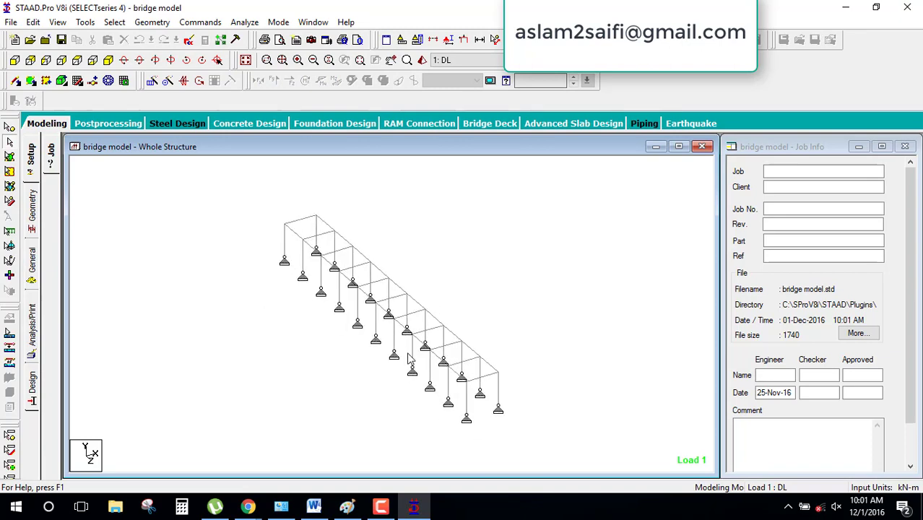
Delete the SUPPORTS line and its pinned joint list, then save and close the editor.
middle_drag(471, 393, 506, 383)
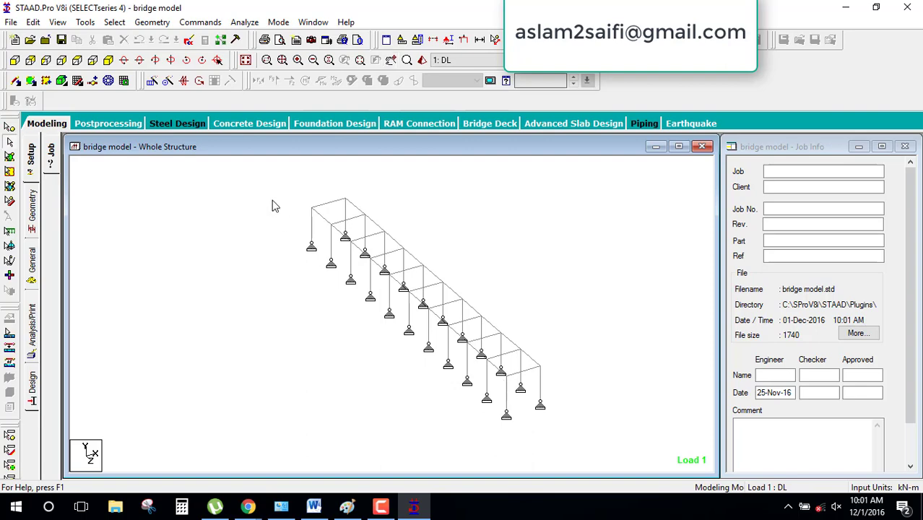
click(187, 41)
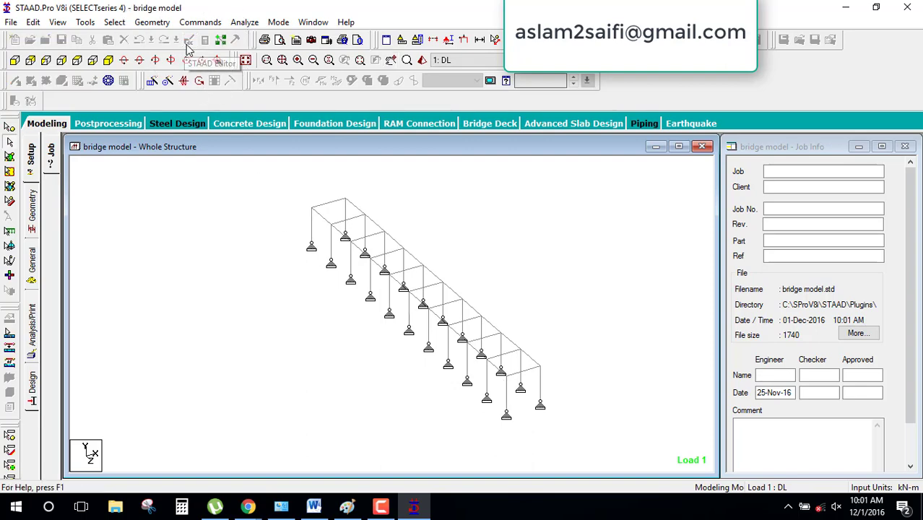
scroll(193, 230, down, 2)
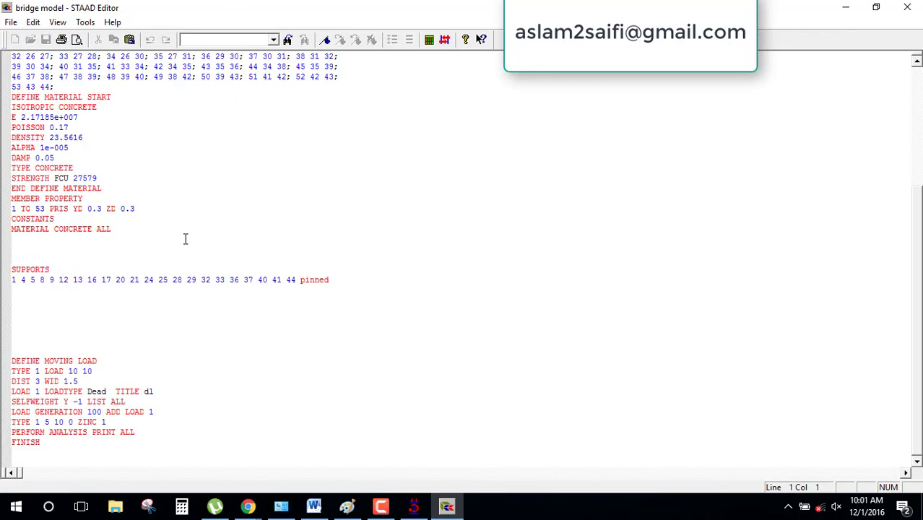
triple_click(339, 279)
drag(229, 266, 12, 268)
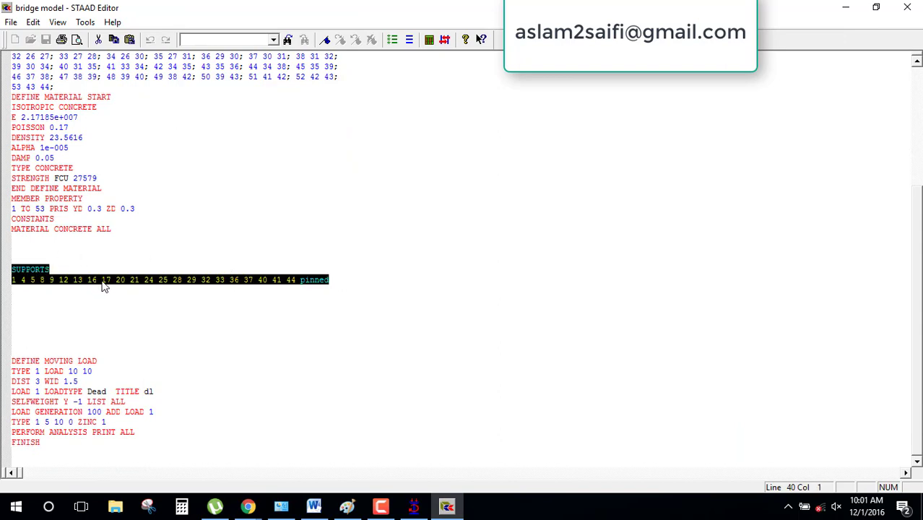
key(Delete)
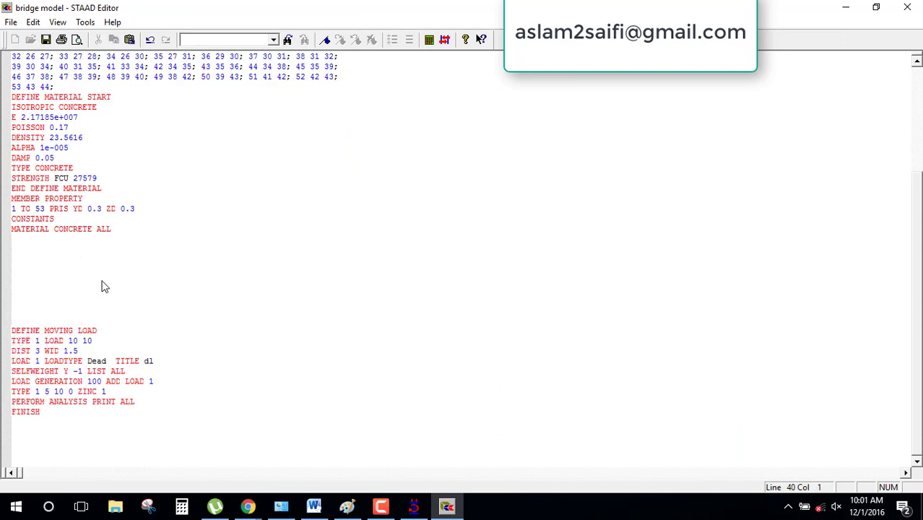
click(46, 40)
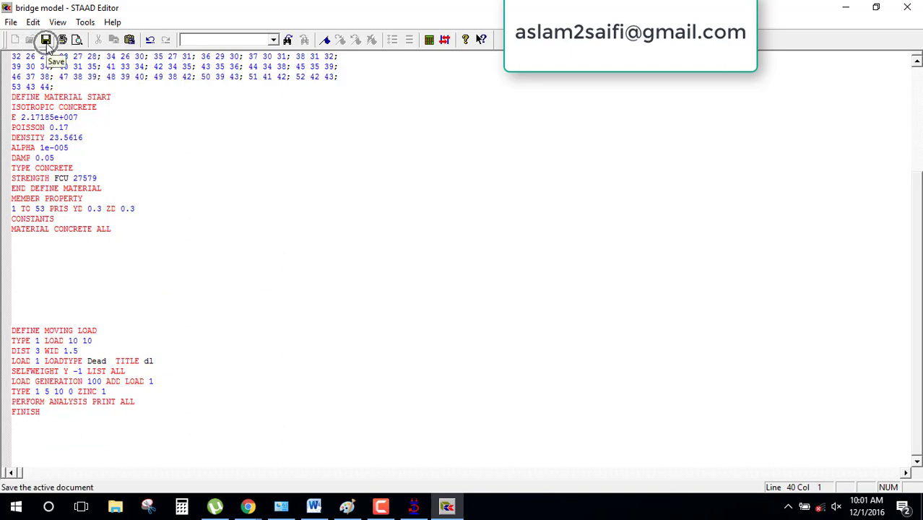
click(909, 7)
Replace the concrete DENSITY value 23.5616 with 25 in the command file.
click(388, 318)
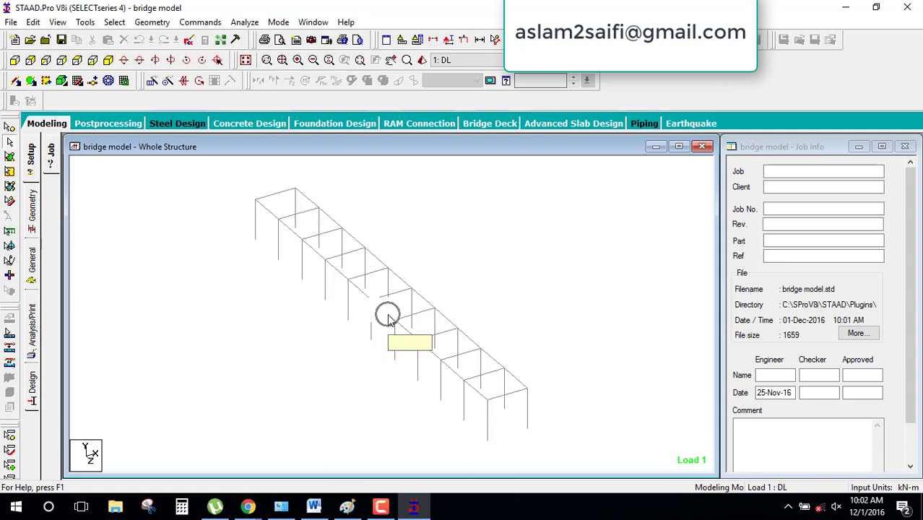
ctrl+middle_drag(388, 318, 389, 328)
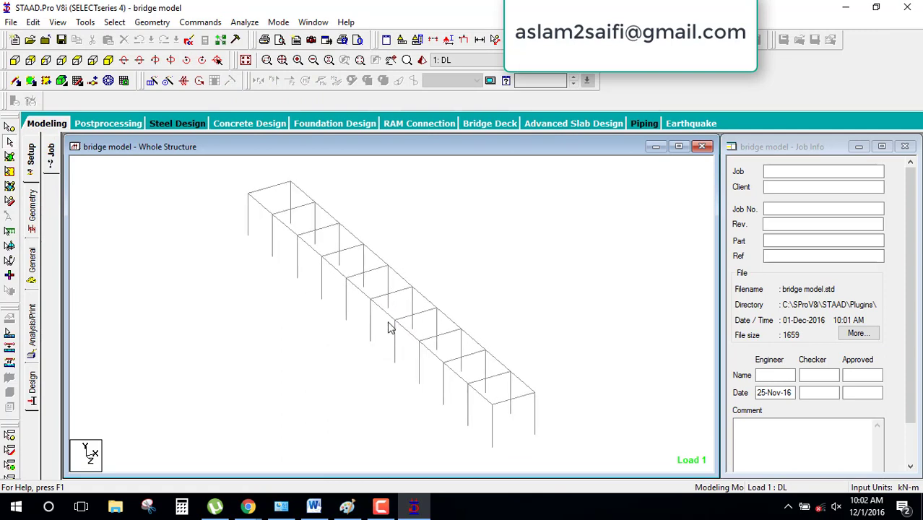
click(190, 42)
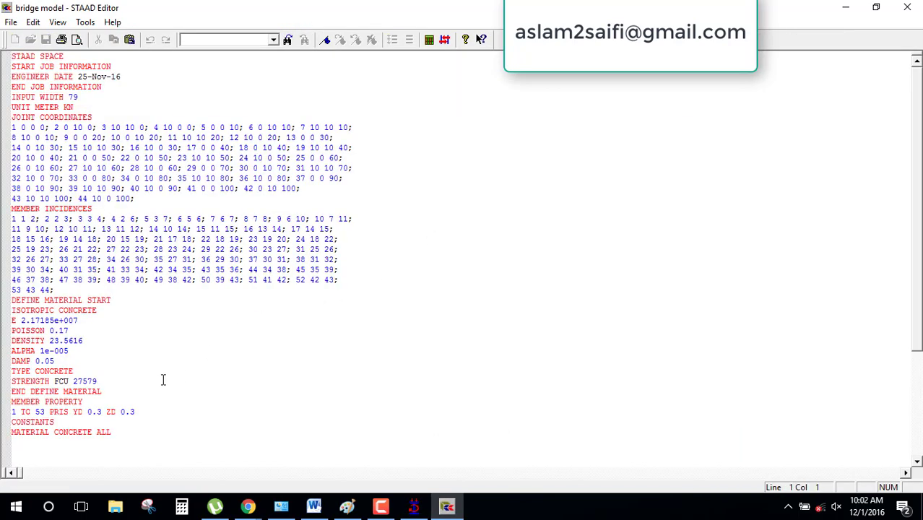
scroll(163, 380, down, 2)
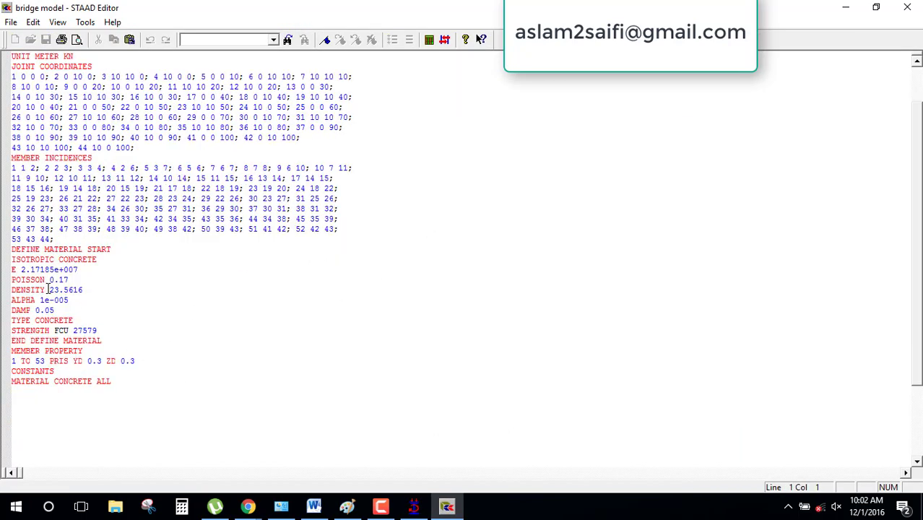
drag(48, 289, 98, 289)
text(25)
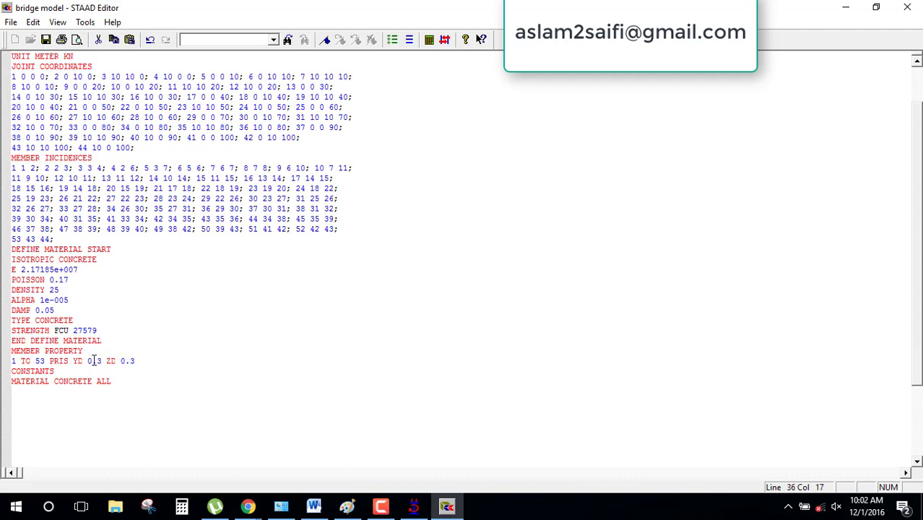
Highlight the YD 0.3 value and LOAD GENERATION 100, then save and close the editor.
drag(88, 360, 135, 361)
click(128, 419)
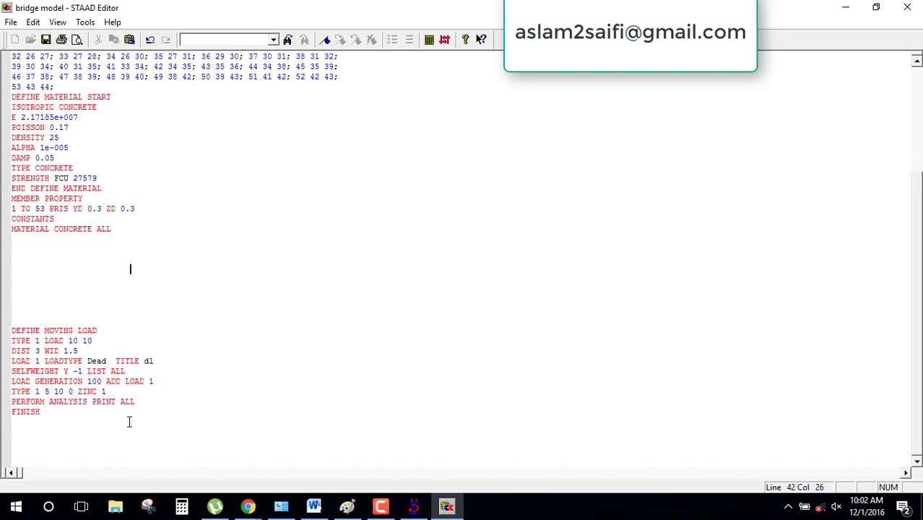
double_click(86, 381)
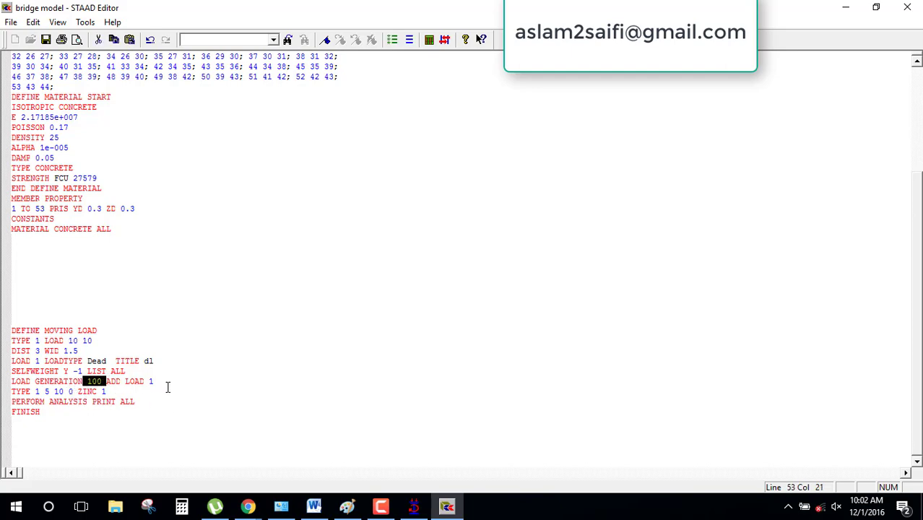
scroll(171, 387, up, 5)
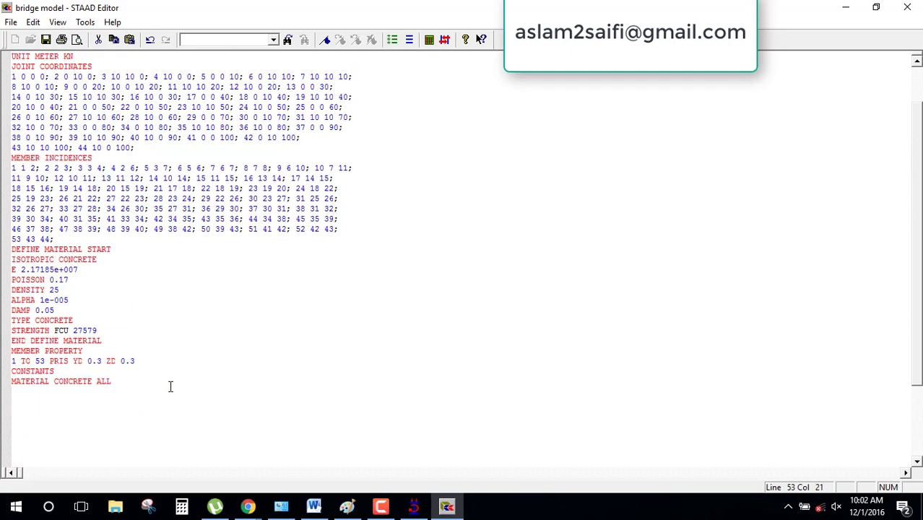
scroll(171, 387, up, 2)
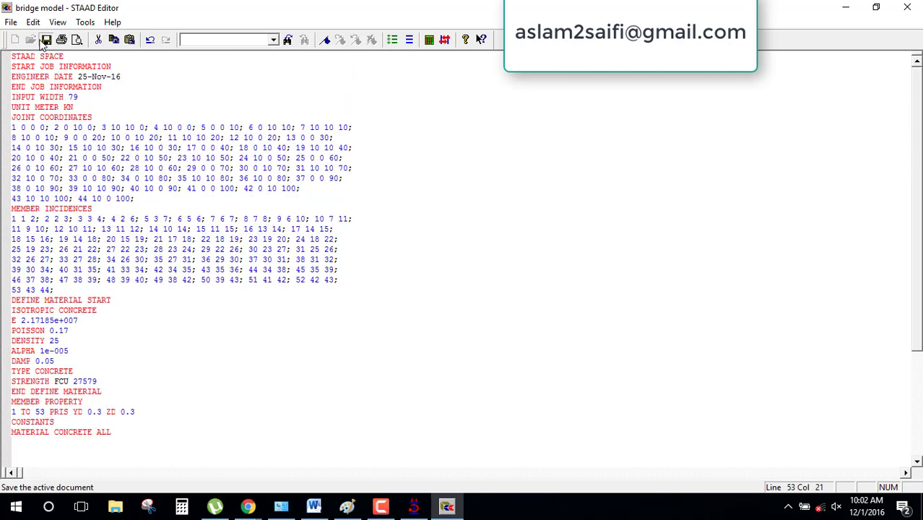
click(45, 39)
click(908, 6)
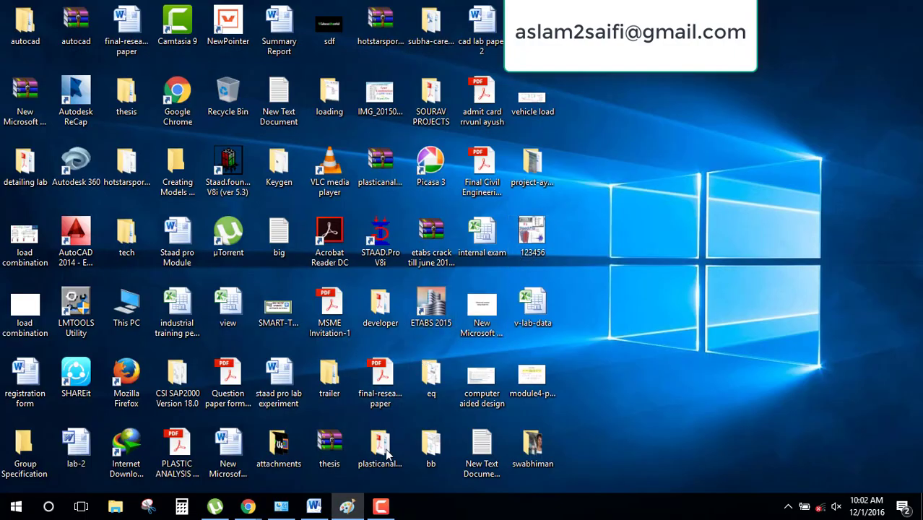
Stop the Camtasia screen recording from the recorder's tray panel.
click(381, 506)
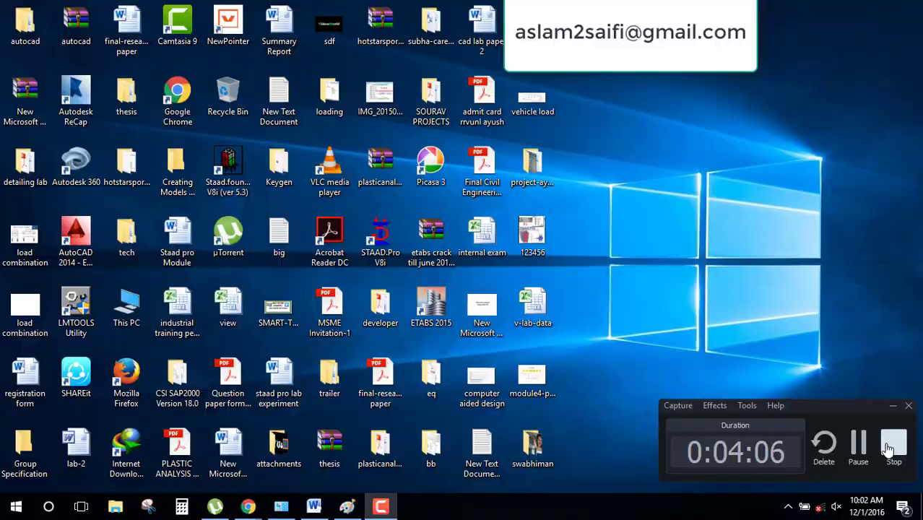
click(890, 443)
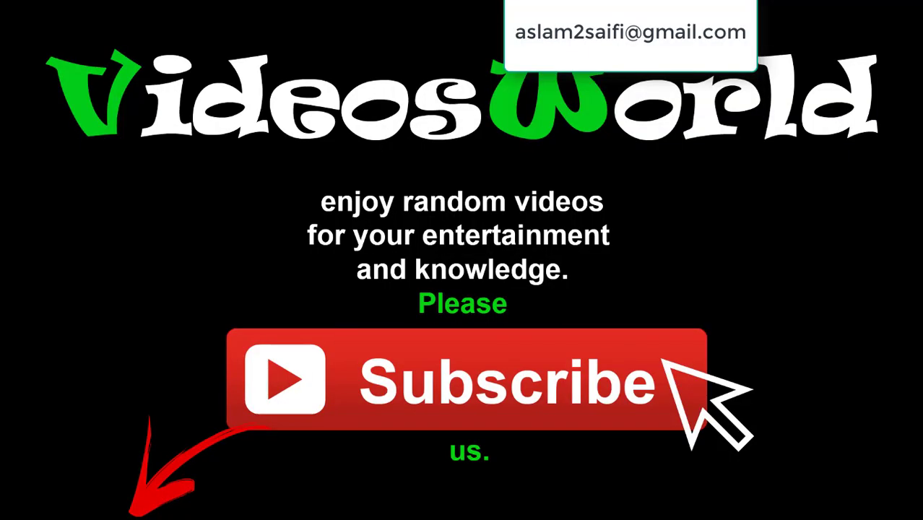